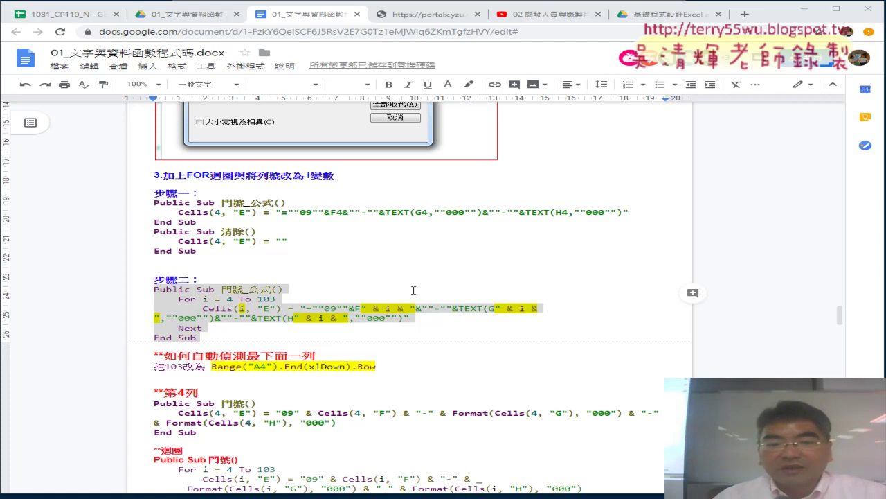
Step: Review the step-two 清除 loop code in the Google Doc, then minimize Chrome to reveal the VBA editor
click(225, 280)
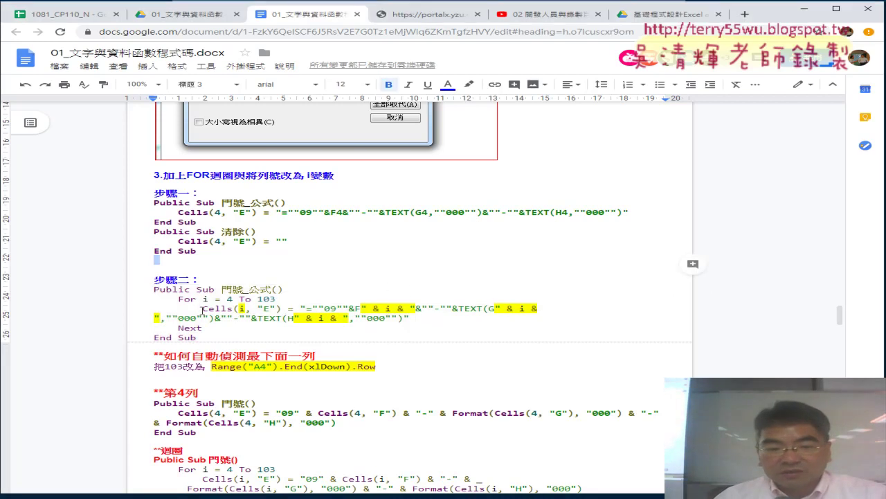
click(283, 318)
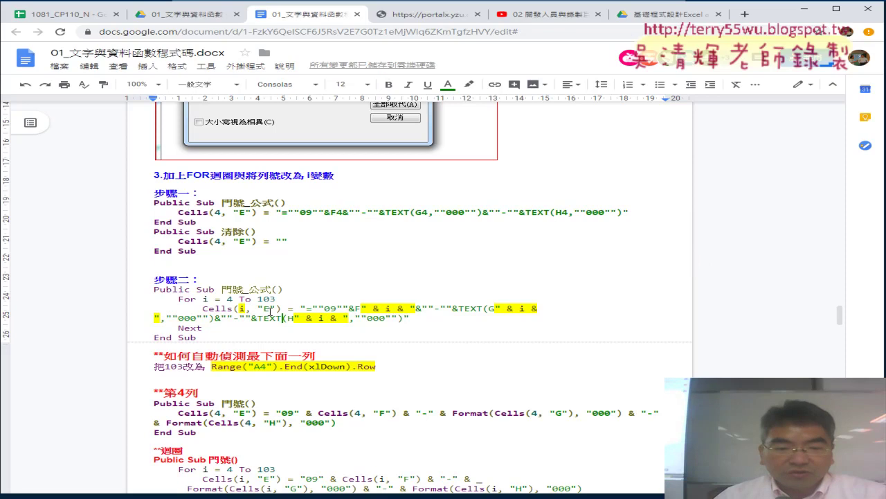
scroll(237, 209, down, 1)
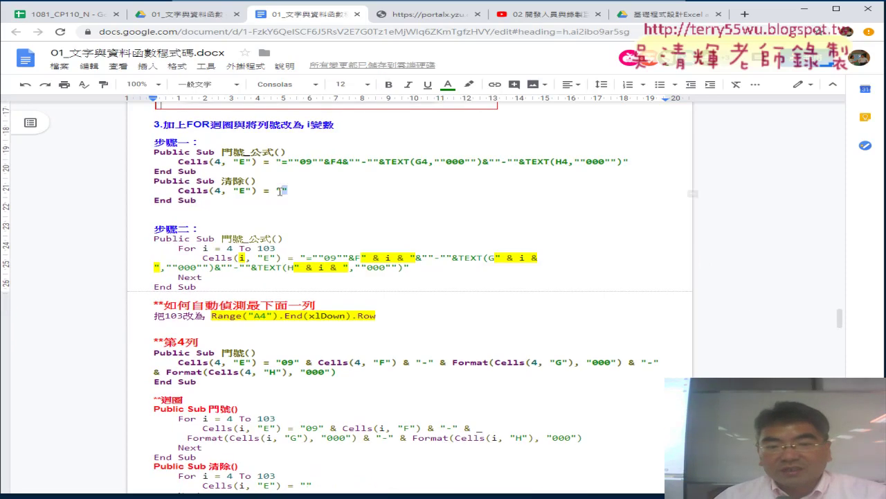
drag(286, 191, 272, 192)
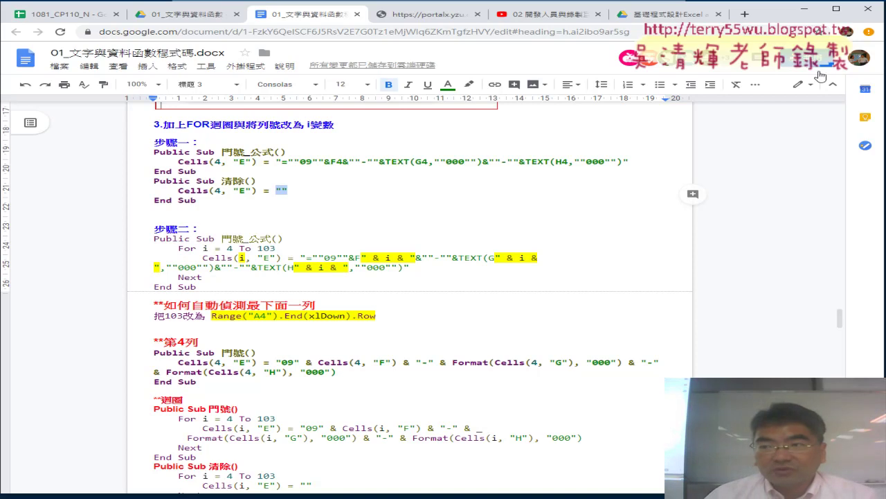
click(805, 13)
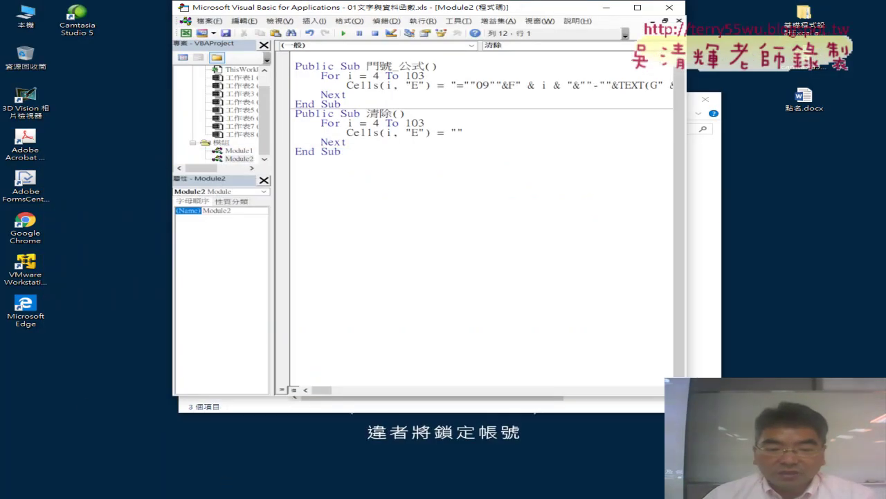
click(198, 462)
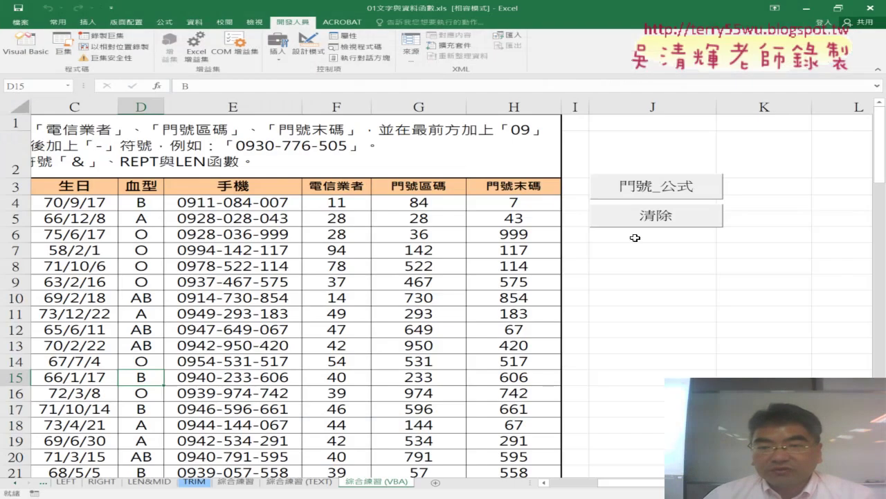
click(635, 237)
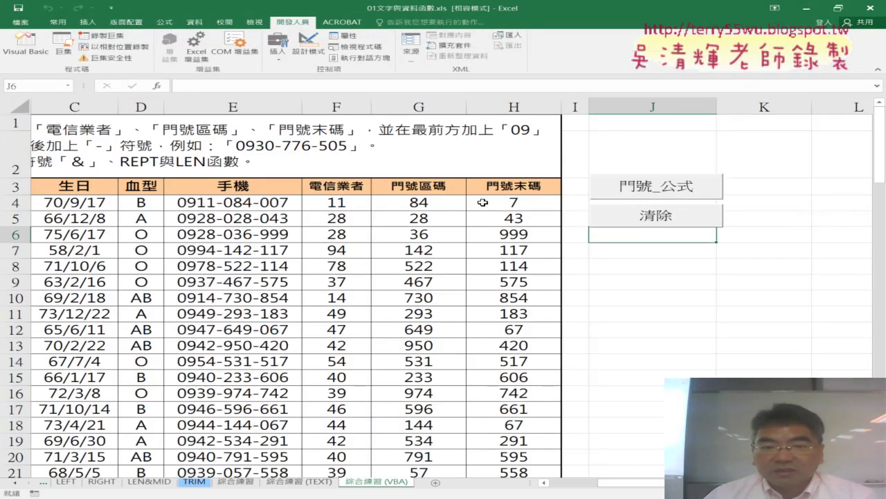
click(267, 202)
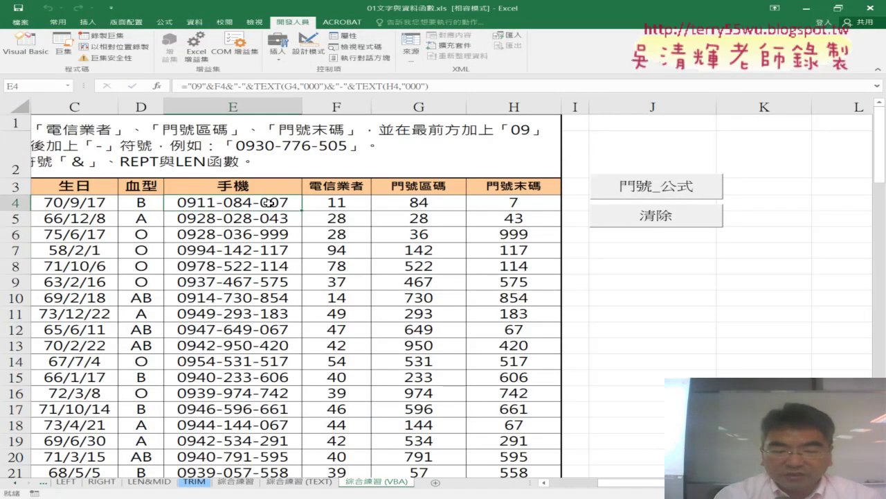
drag(263, 207, 299, 208)
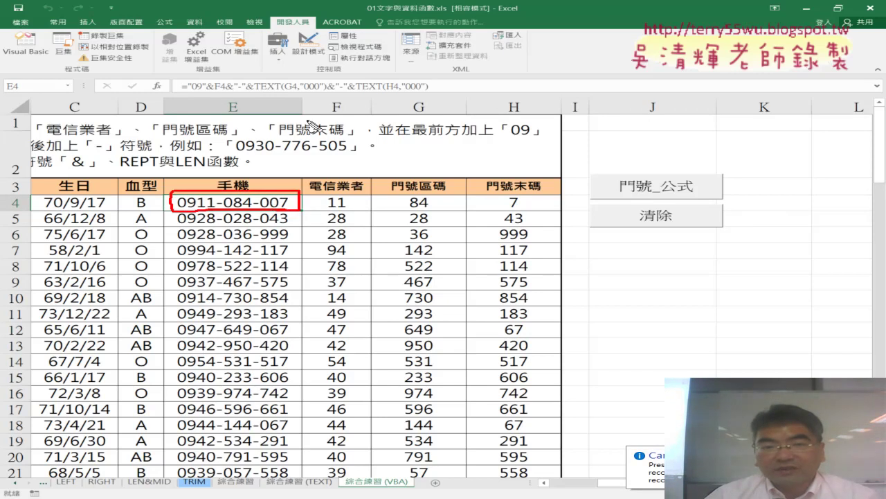
drag(201, 96, 395, 96)
drag(286, 95, 286, 183)
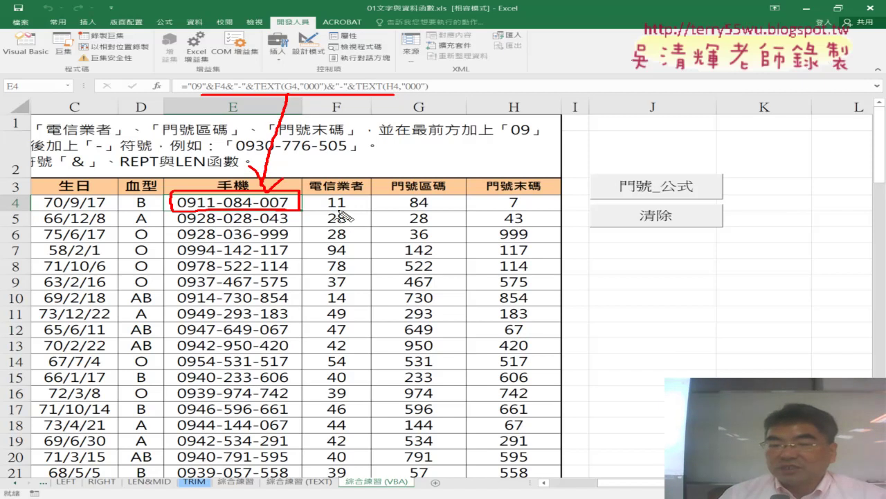
Step: Circle the values 11, 84 and 7 in F4–H4, point an arrow to E4, then clear annotations
drag(345, 198, 338, 196)
mouse_move(407, 215)
mouse_down()
mouse_move(417, 219)
mouse_move(409, 205)
mouse_up()
drag(525, 197, 537, 214)
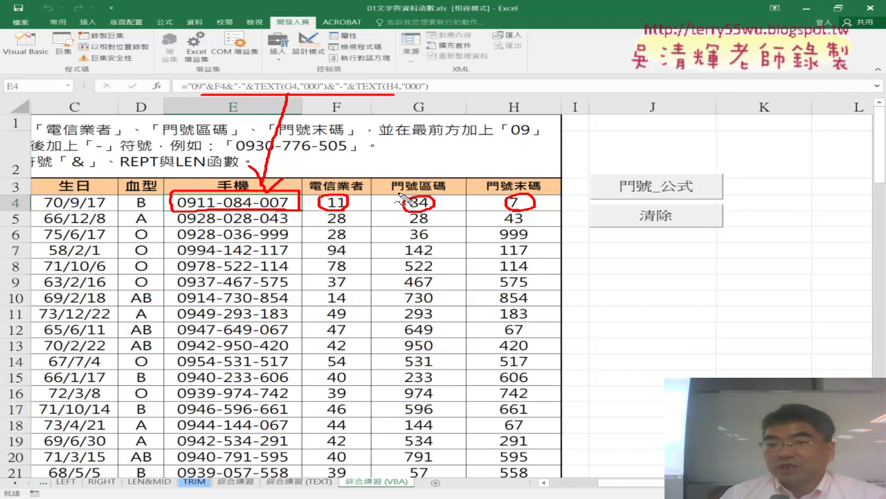
mouse_move(413, 156)
mouse_down()
mouse_move(290, 183)
mouse_move(309, 185)
mouse_up()
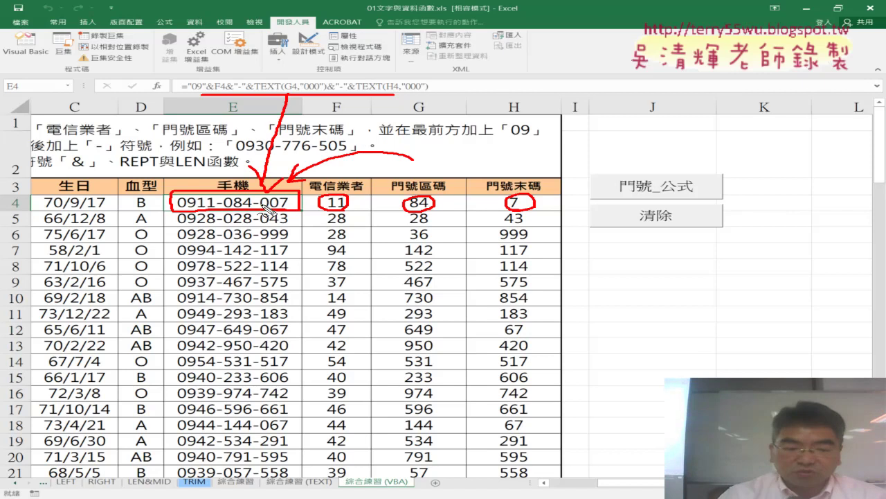
key(Escape)
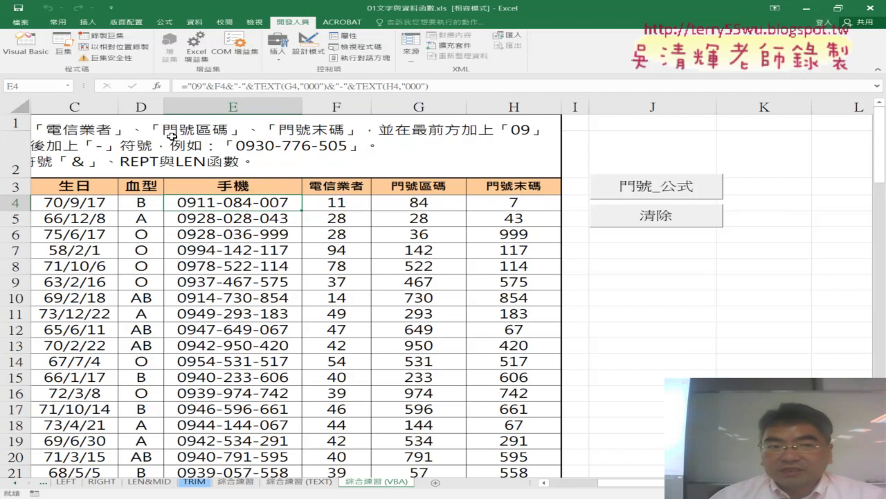
Step: Open the VBA editor, copy the name 門號 from Sub 門號_公式, and open the Insert menu below End Sub
click(26, 54)
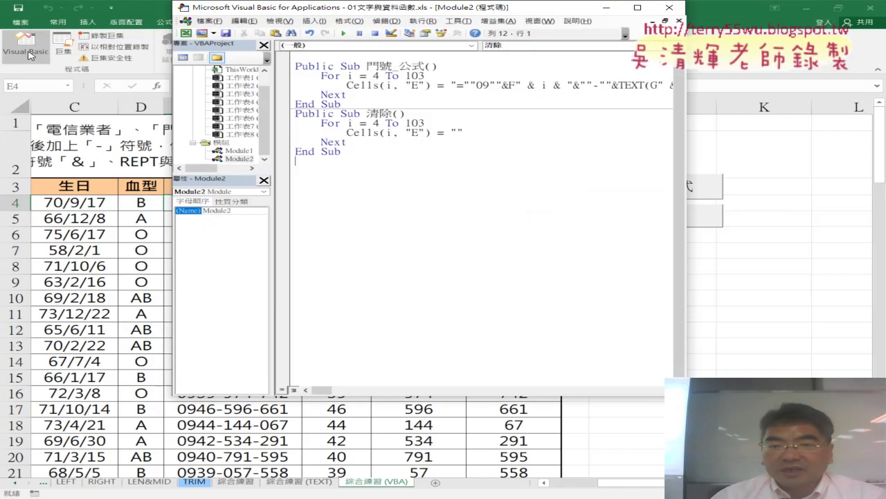
mouse_move(367, 16)
mouse_down()
mouse_move(608, 68)
mouse_move(599, 66)
mouse_up()
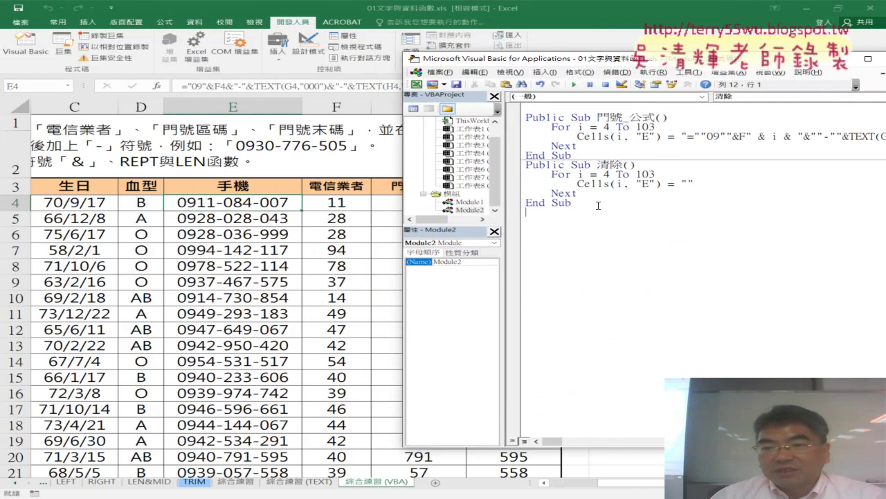
drag(582, 156, 527, 118)
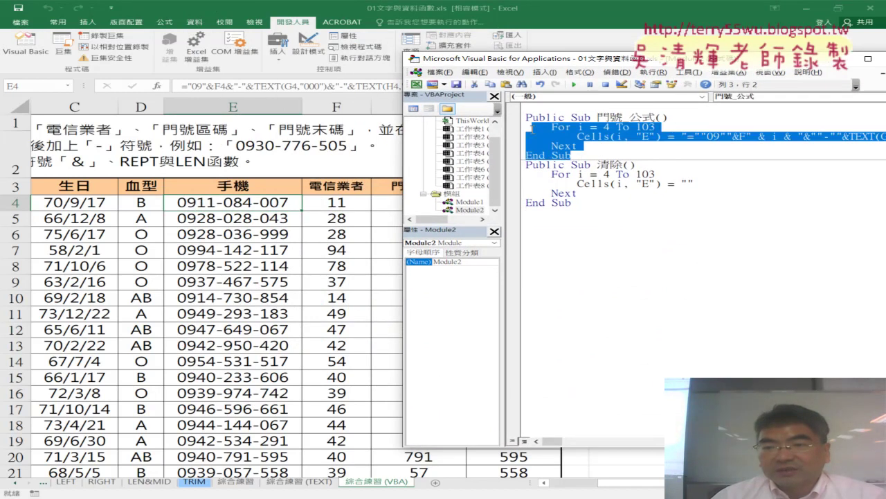
drag(597, 117, 629, 119)
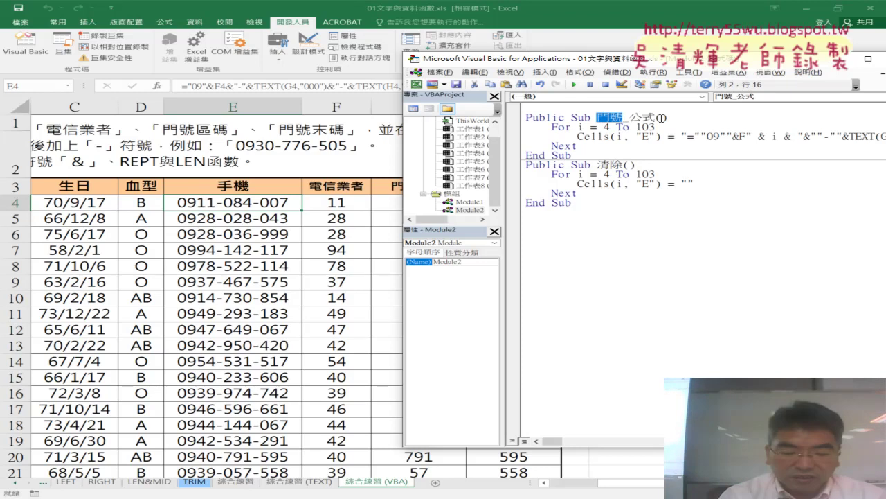
drag(655, 118, 624, 118)
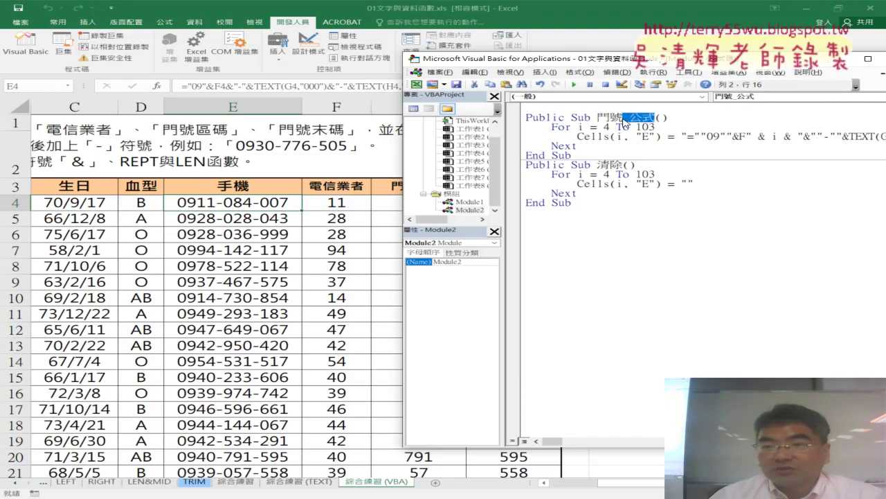
click(542, 222)
click(549, 73)
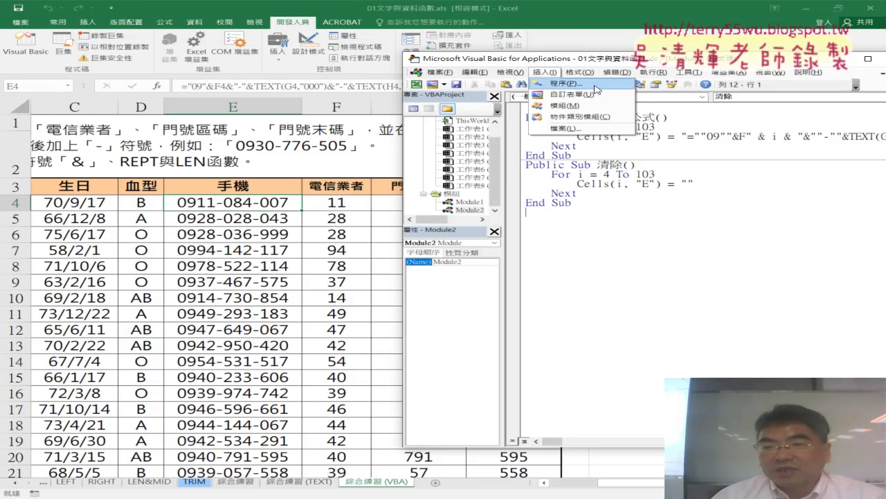
Step: Insert a new procedure named 門號 by pasting the copied name into Insert > Procedure
click(595, 89)
right_click(401, 145)
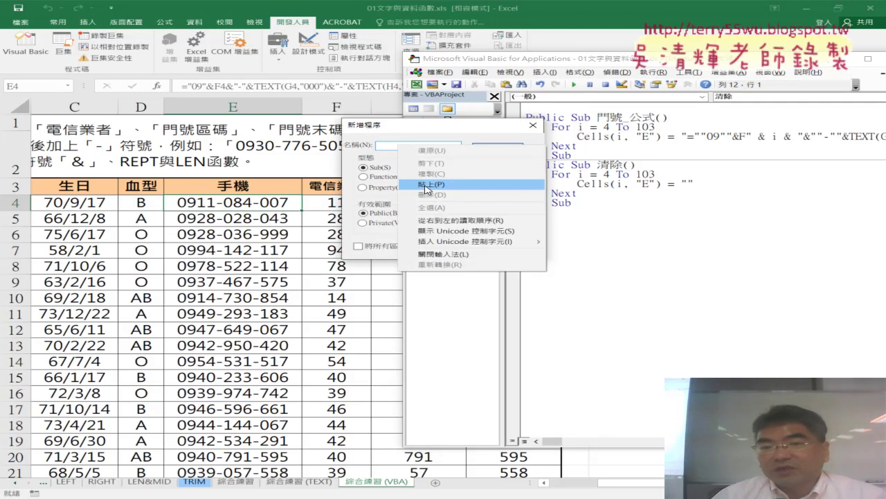
click(427, 185)
click(518, 149)
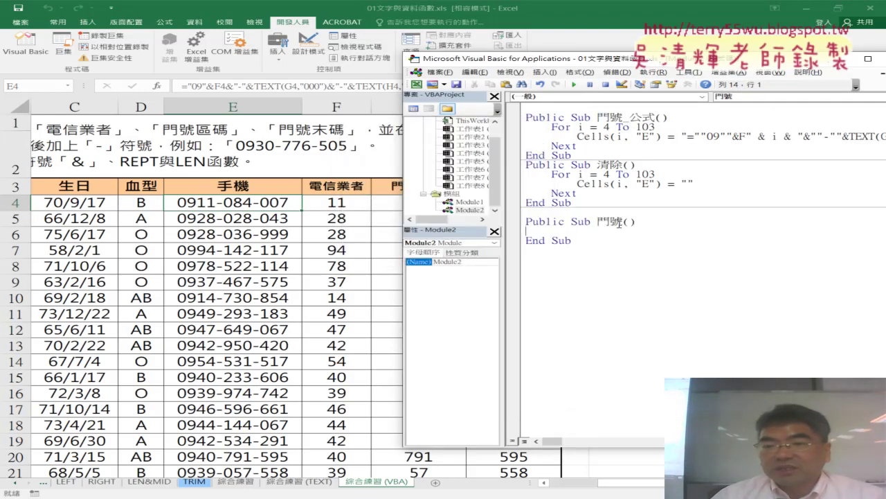
drag(624, 222, 597, 222)
click(581, 231)
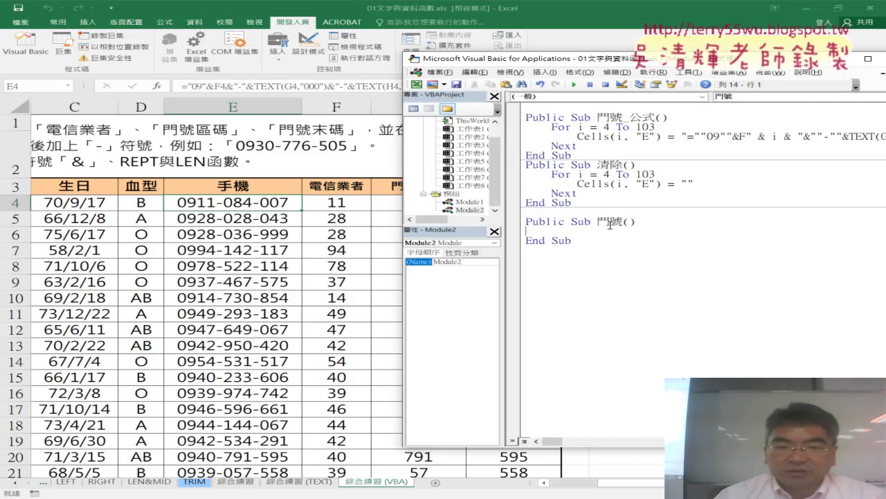
Step: Run the 清除 sub to empty column E, then indent the empty line inside Sub 門號
click(590, 186)
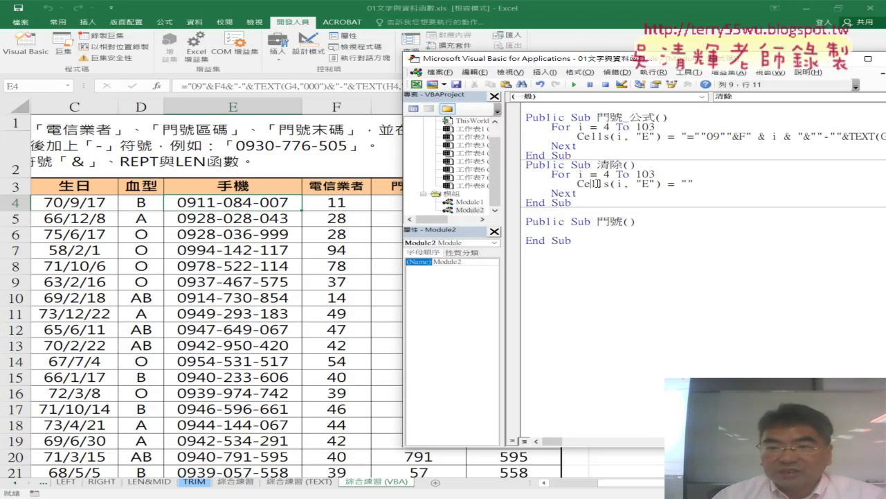
click(574, 84)
drag(554, 64, 460, 47)
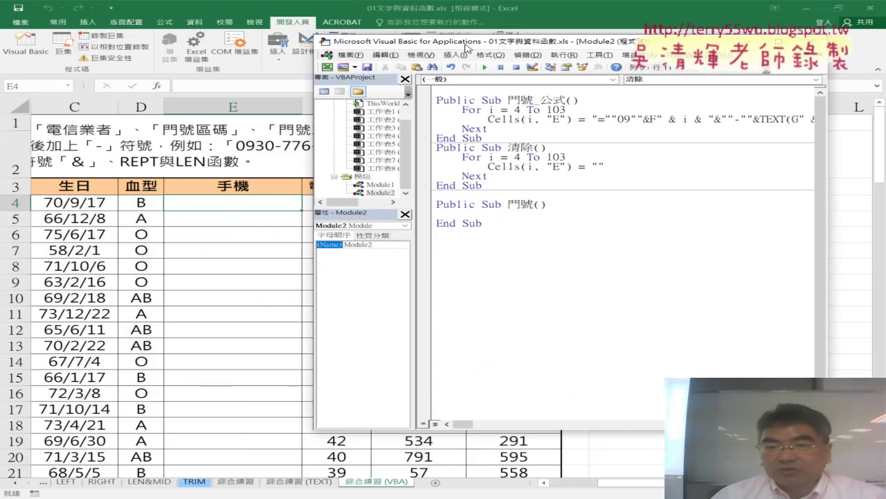
click(498, 215)
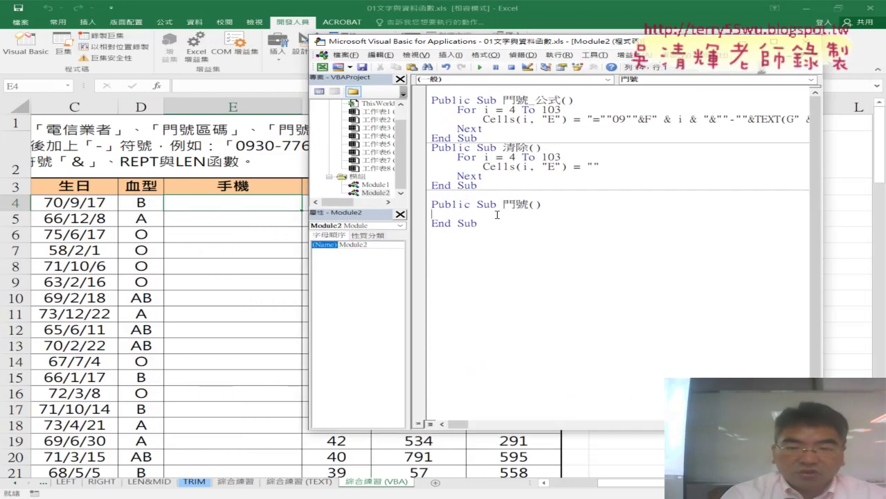
key(Tab)
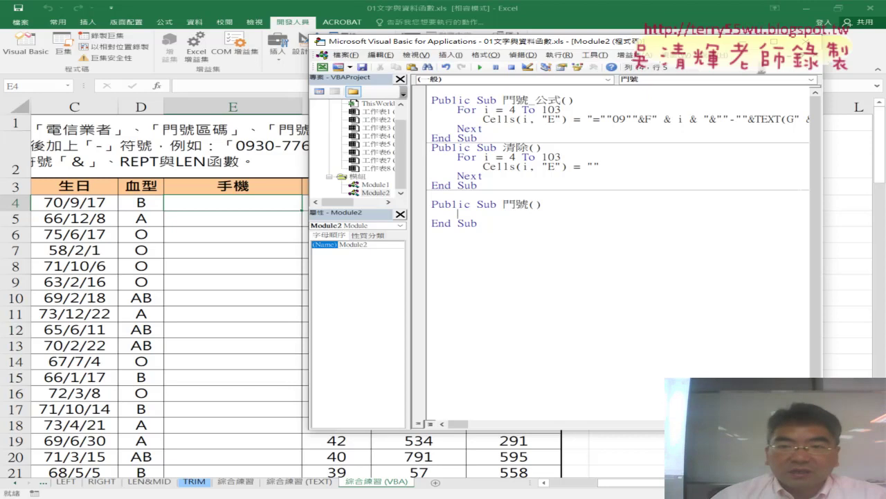
drag(471, 46, 609, 46)
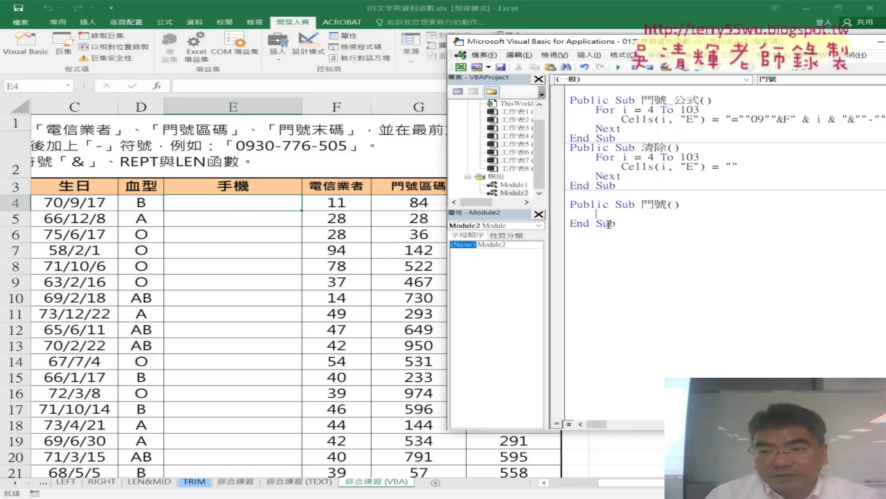
Step: Type cells(4,"E")="09" & in the 門號 sub and fix the cellls typo
text(cel)
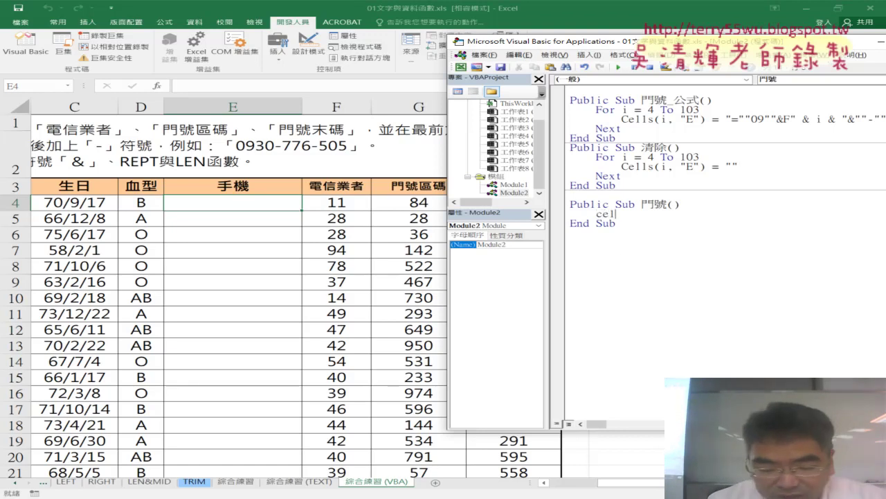
text(lls)
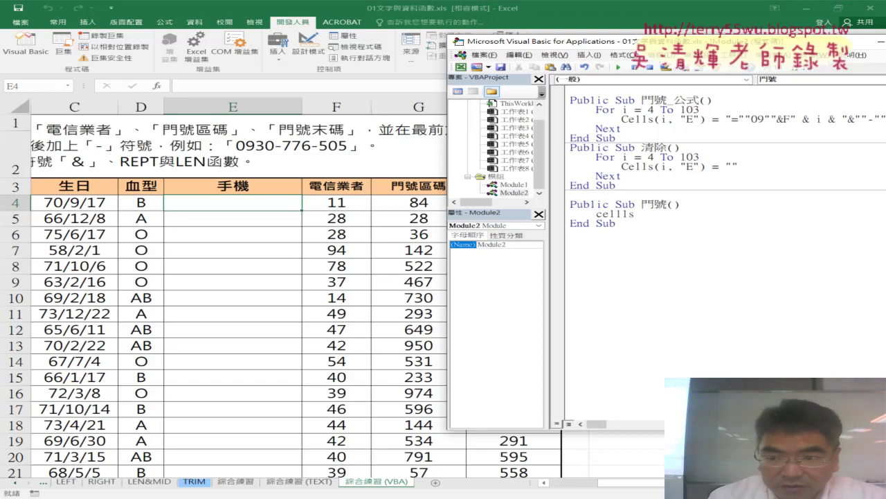
text((4,")
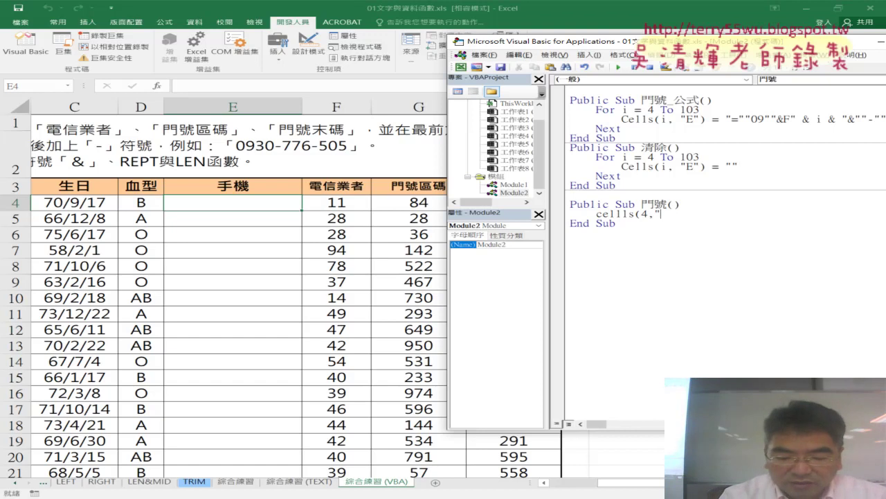
text(E")=)
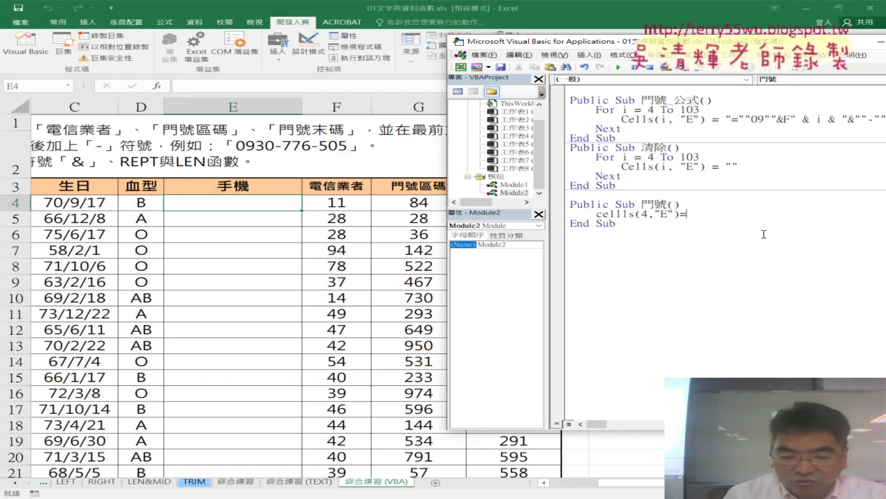
text(")
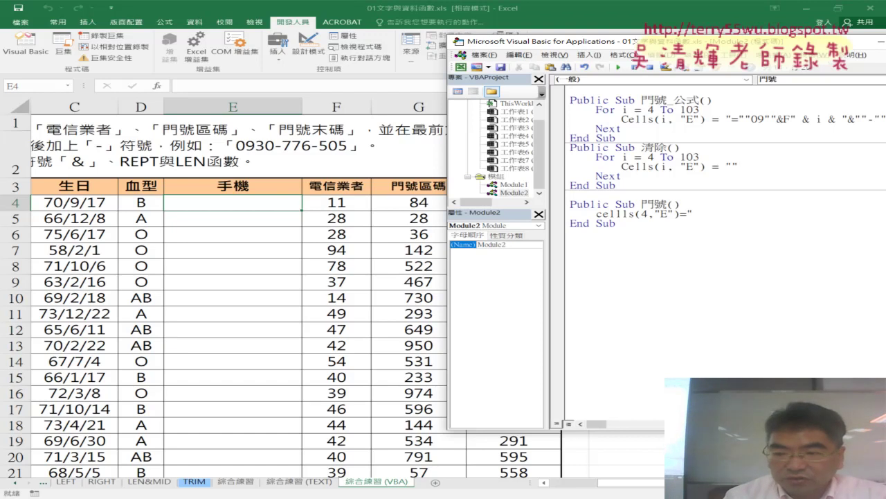
text(09)
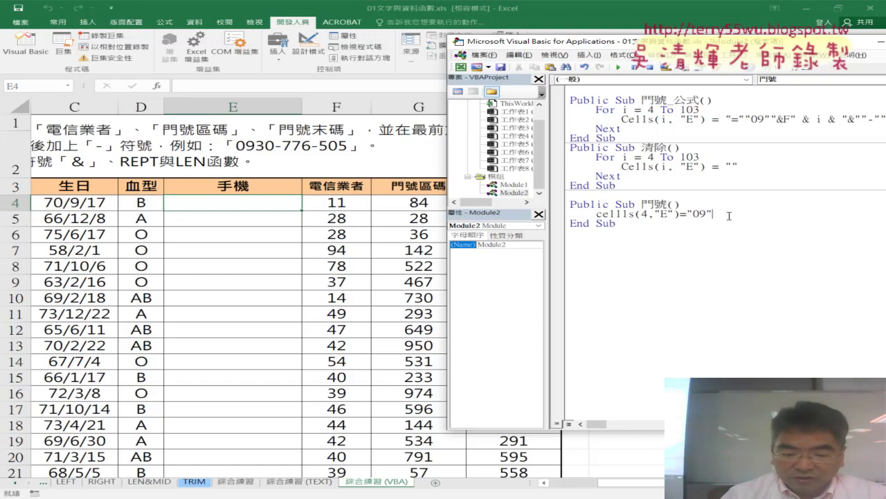
text(&)
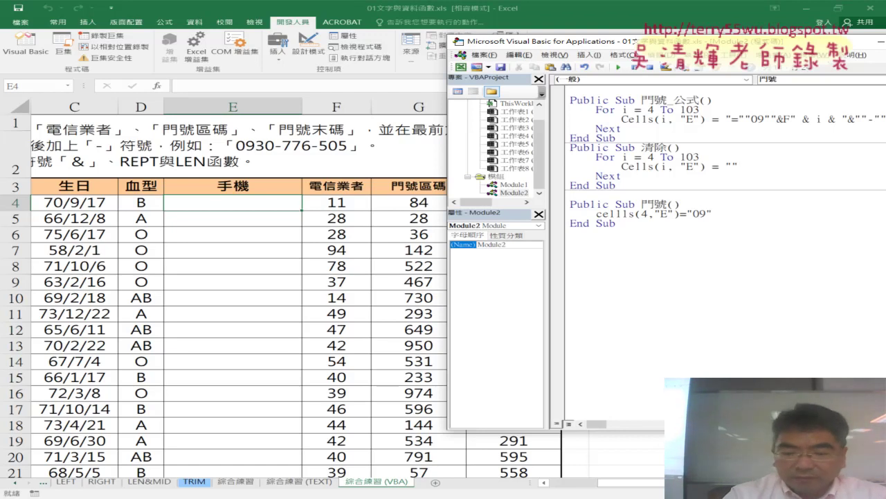
text(&)
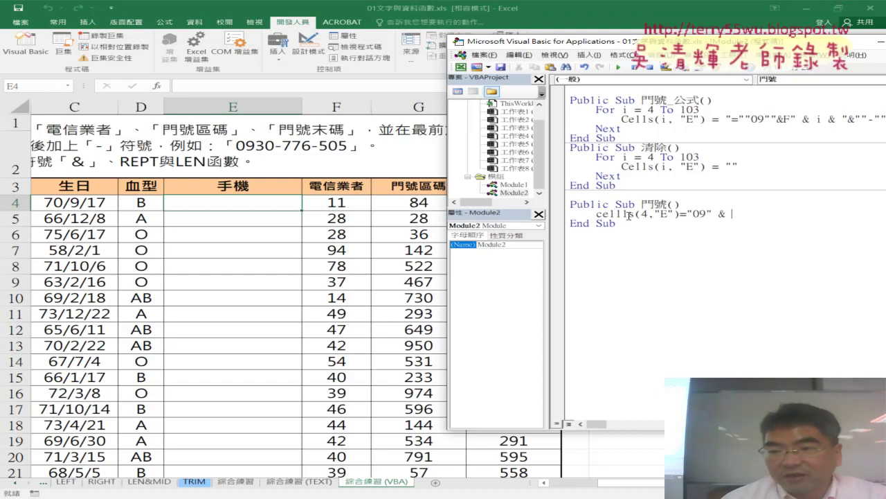
drag(621, 213, 626, 213)
key(Delete)
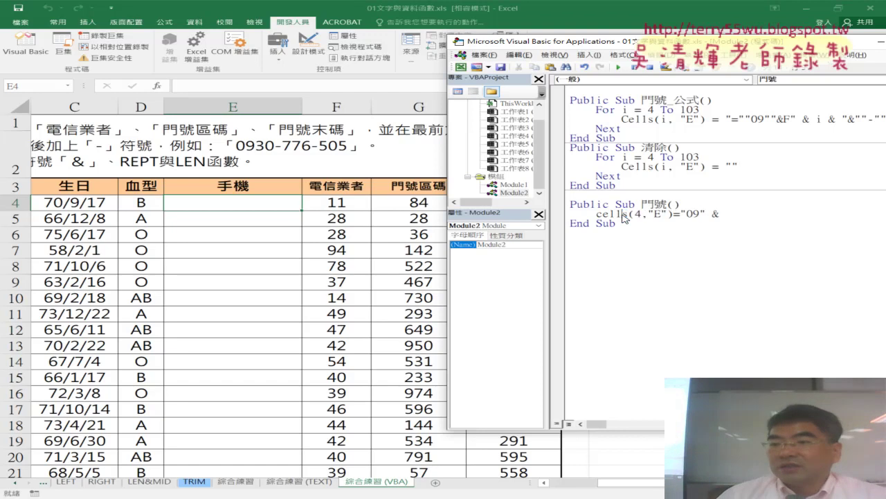
click(732, 213)
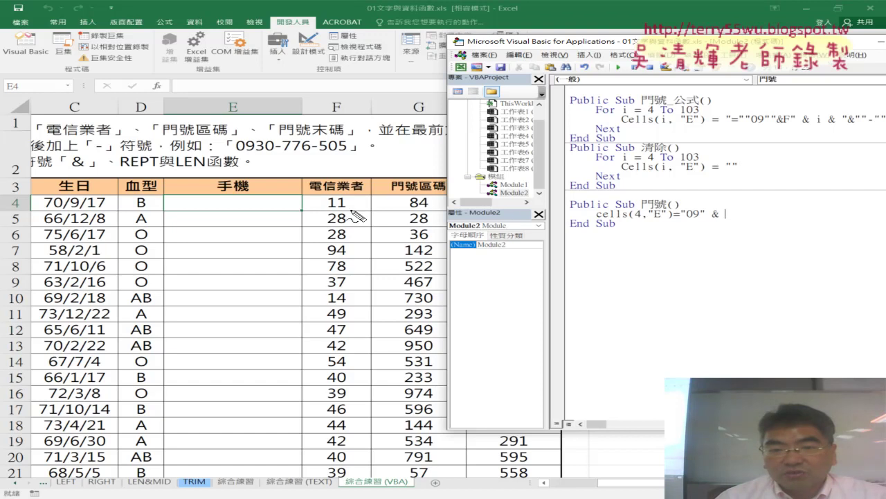
mouse_move(346, 196)
mouse_down()
mouse_move(349, 208)
mouse_move(763, 202)
mouse_move(755, 216)
mouse_up()
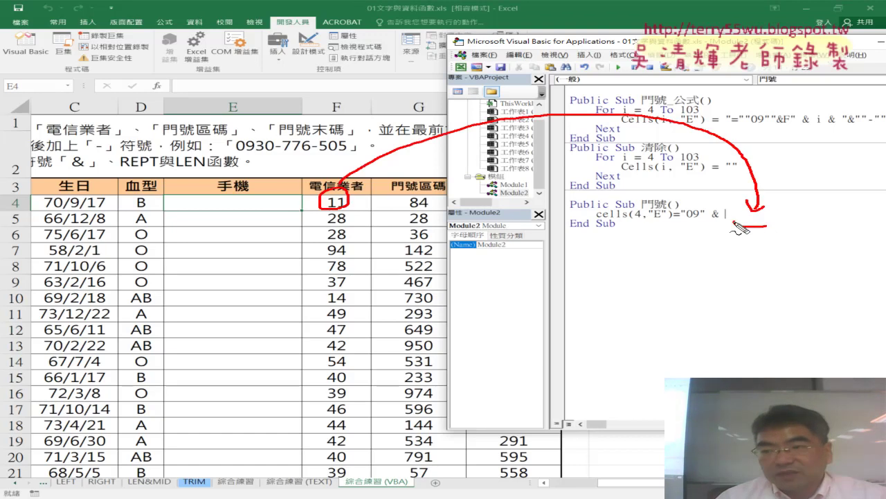
drag(682, 219, 726, 219)
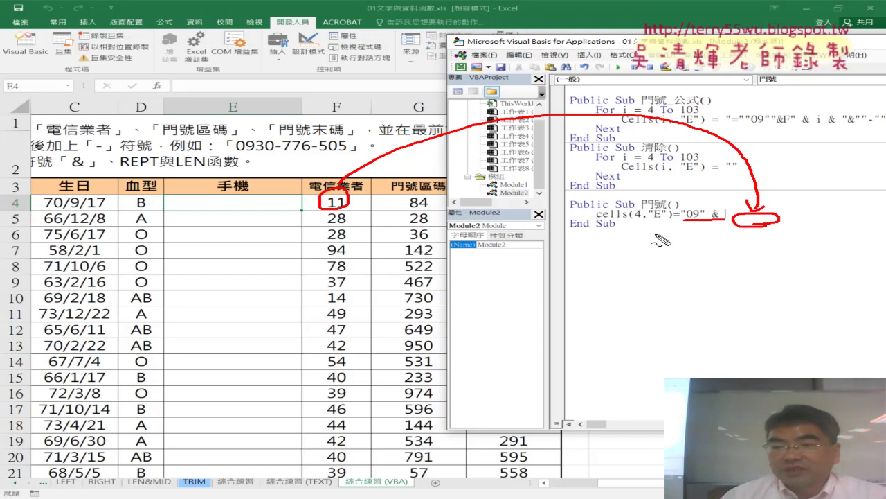
drag(673, 221, 596, 220)
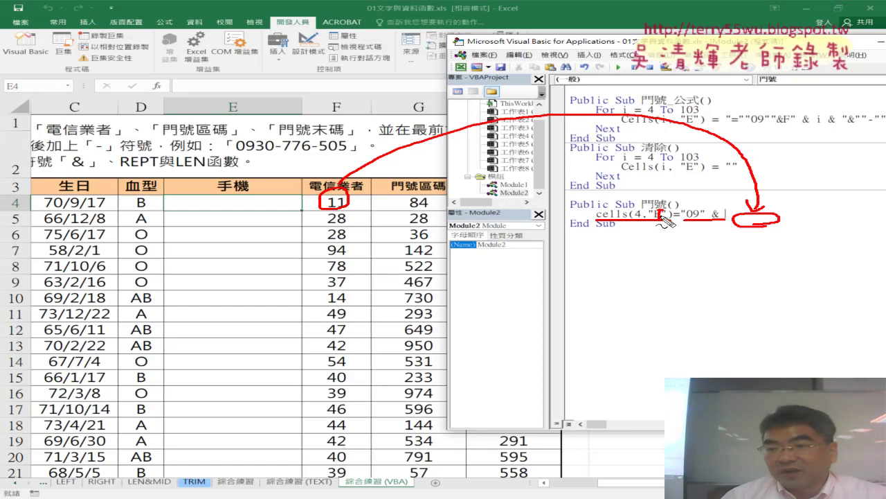
drag(666, 216, 661, 220)
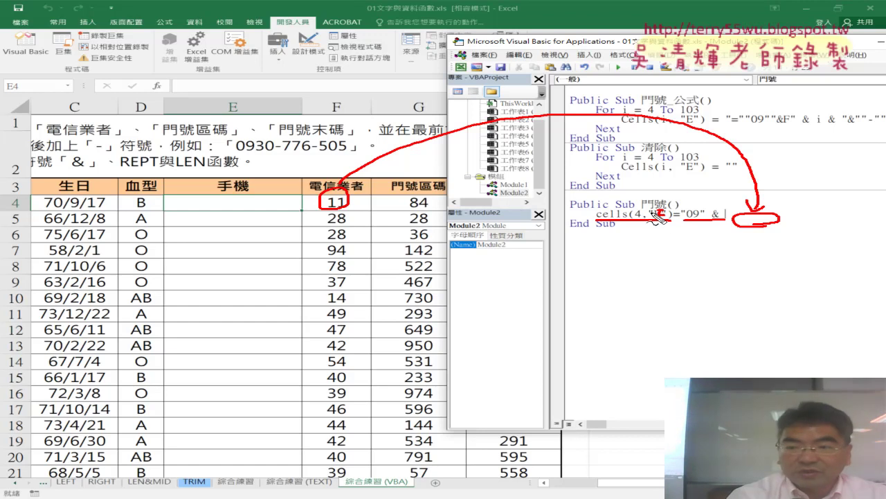
key(Escape)
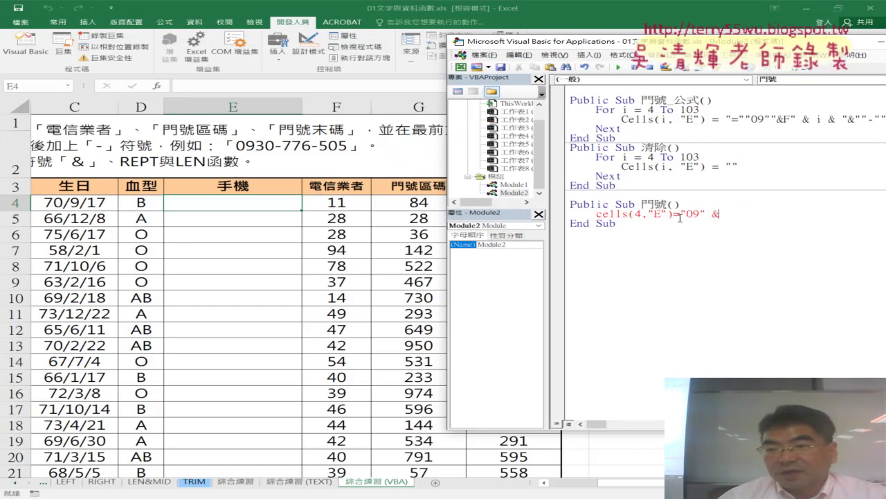
Step: Copy cells(4,"E") after the &, change it to Cells(4, "F"), and run 門號 so E4 shows 911
mouse_move(673, 216)
mouse_down()
mouse_move(597, 216)
mouse_move(743, 219)
mouse_up()
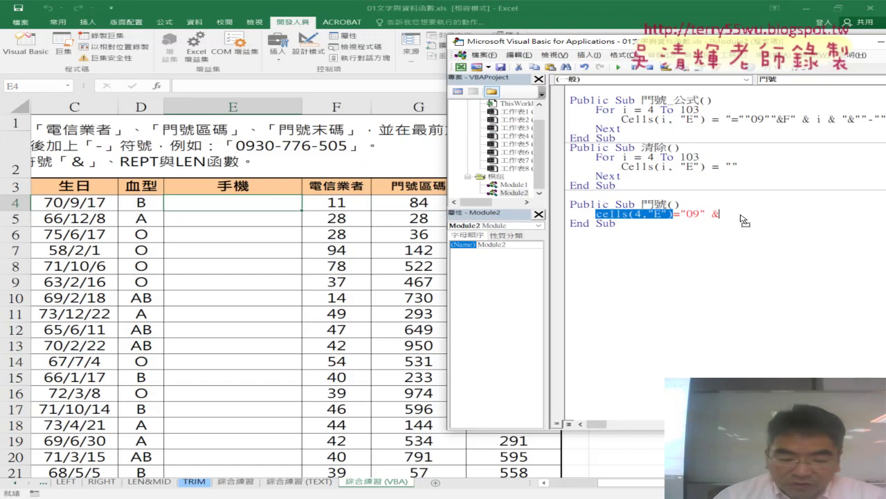
drag(745, 220, 745, 220)
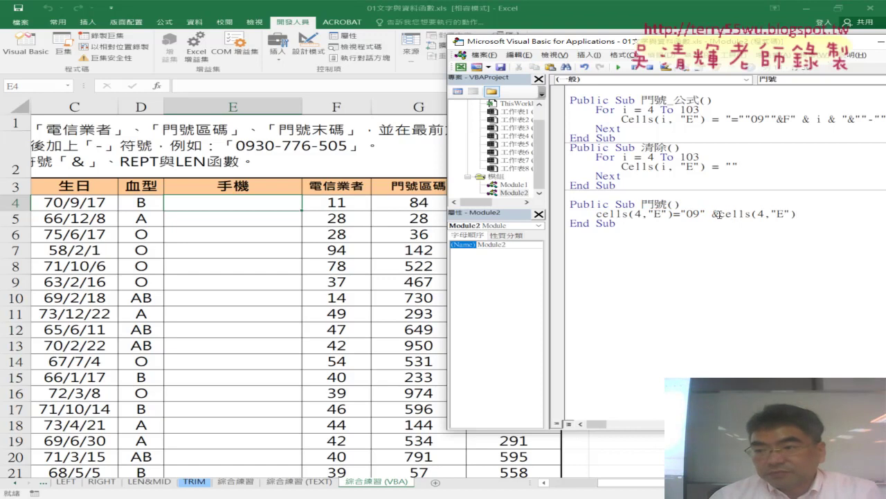
double_click(786, 213)
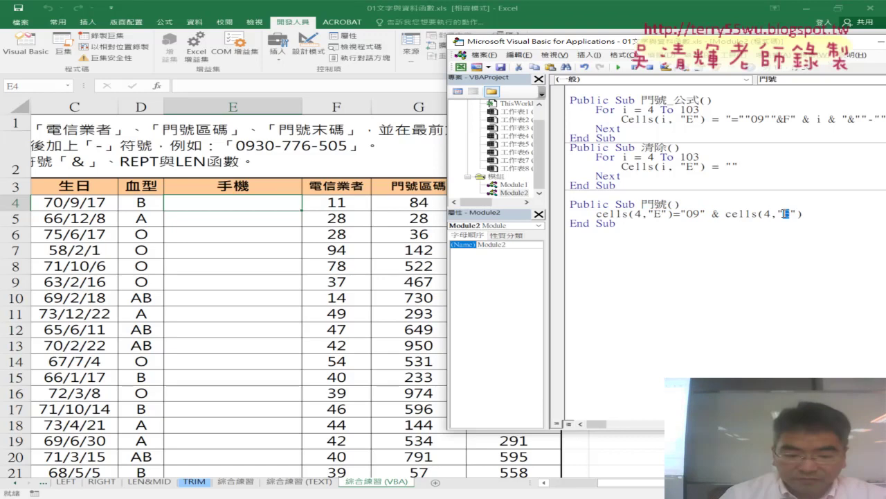
text(F)
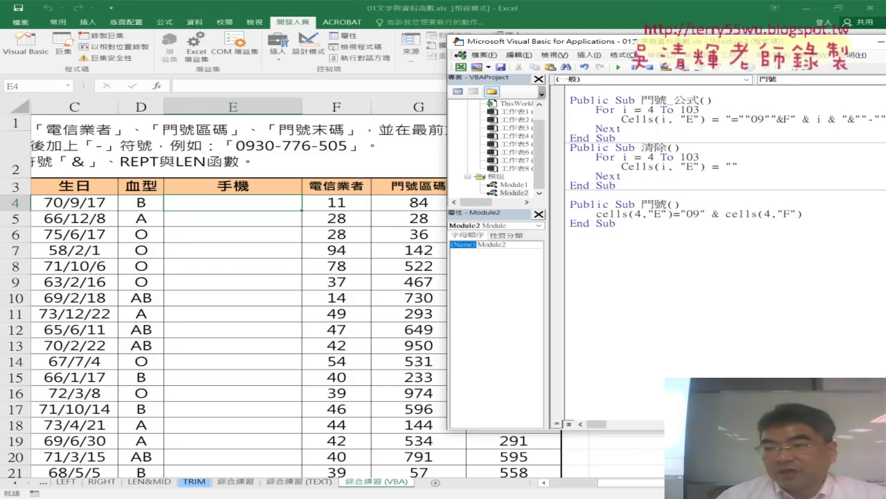
click(704, 278)
drag(699, 214, 828, 215)
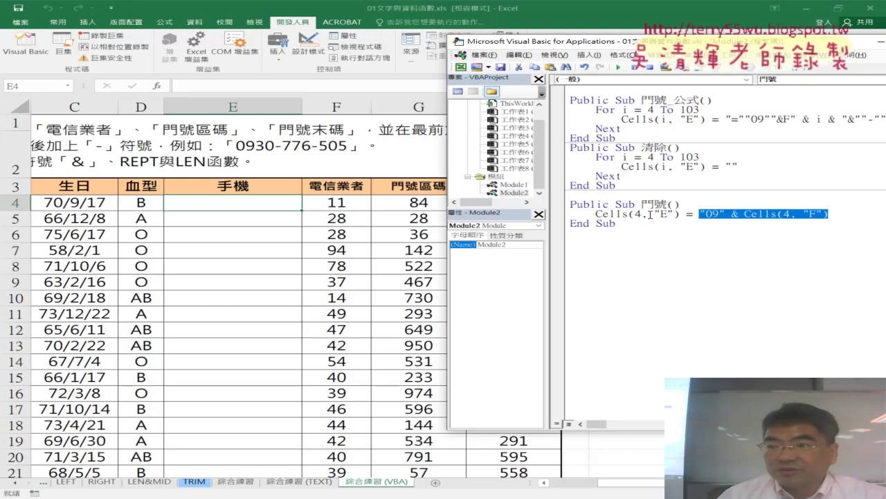
click(724, 215)
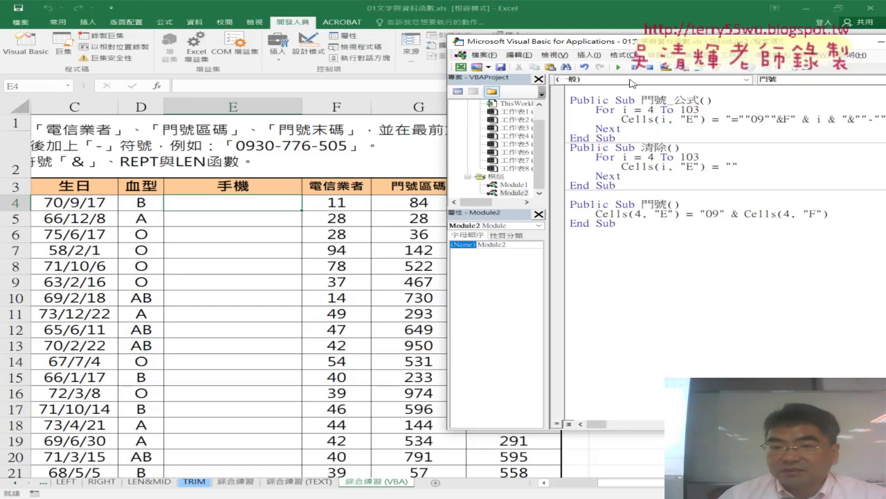
click(621, 70)
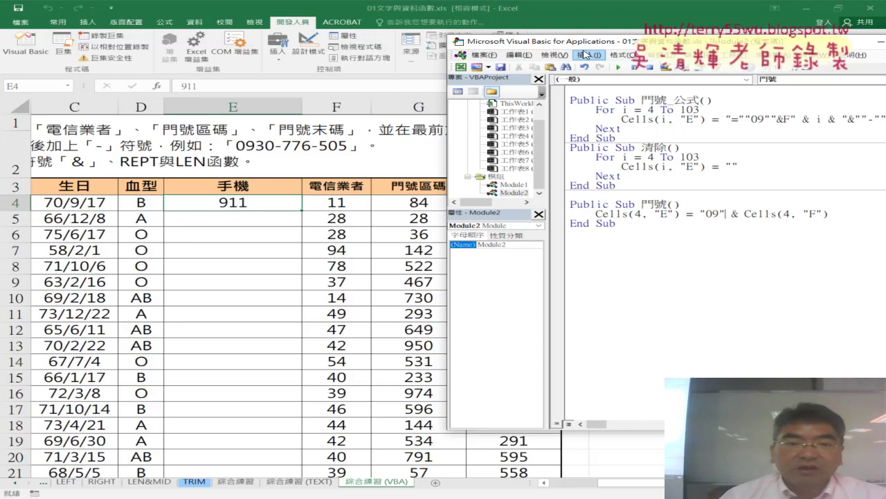
drag(588, 46, 499, 58)
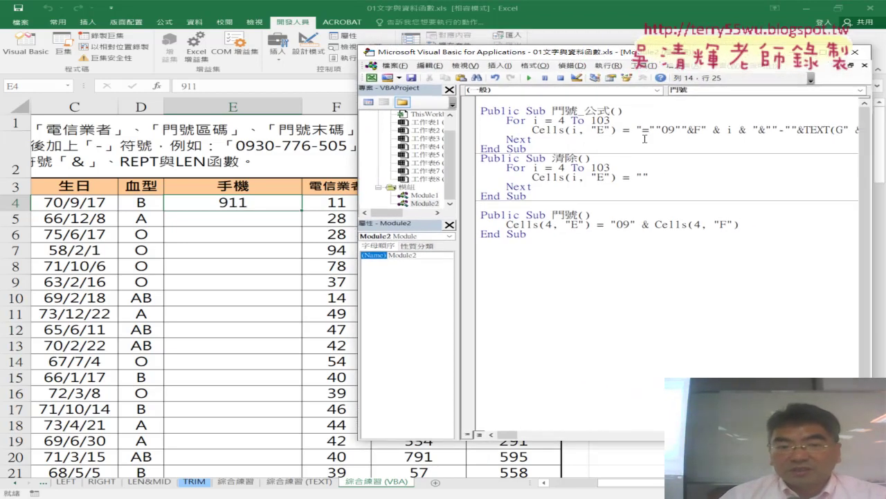
Step: Append & "-" to the 門號 line, rerun it so E4 shows 0911-, and move the editor lower left
click(763, 224)
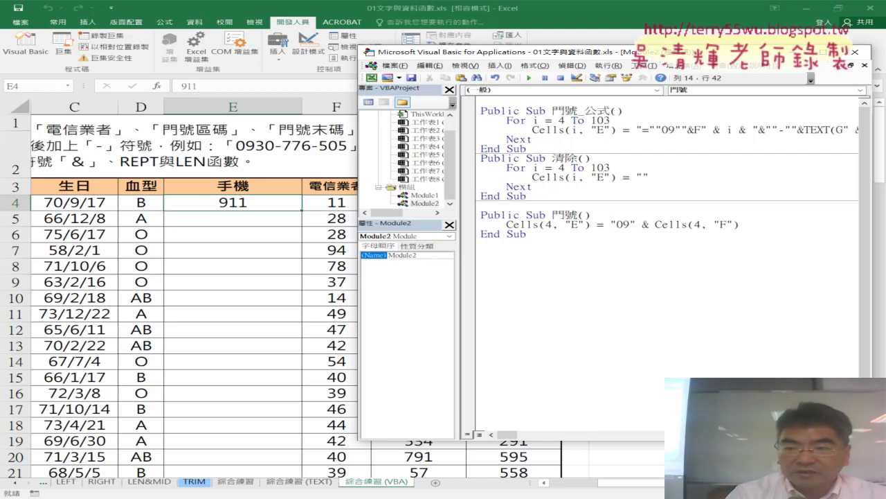
text(& )
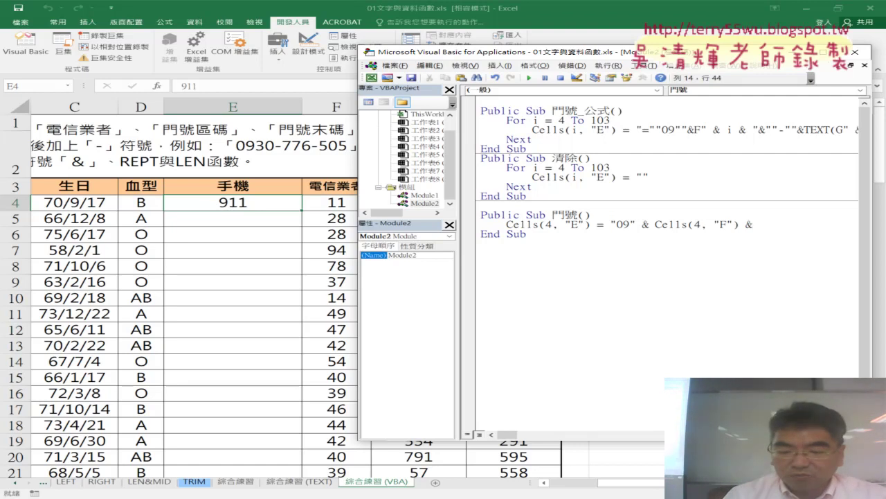
text(")
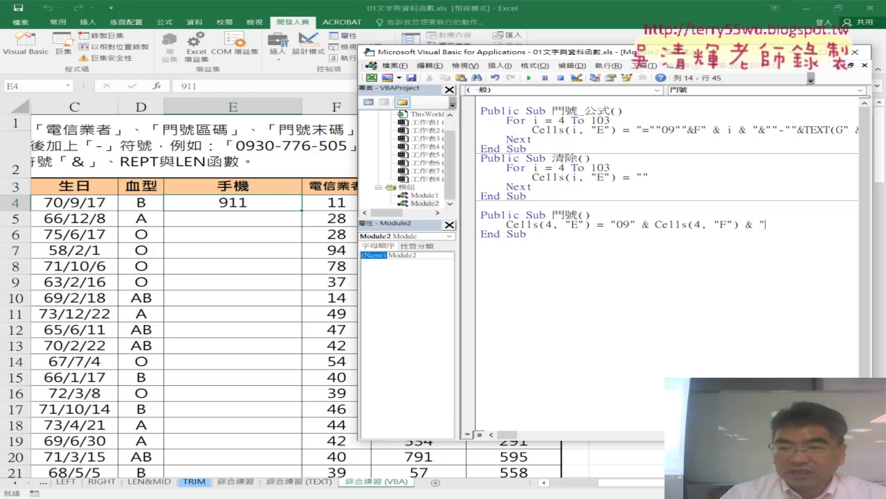
text(-")
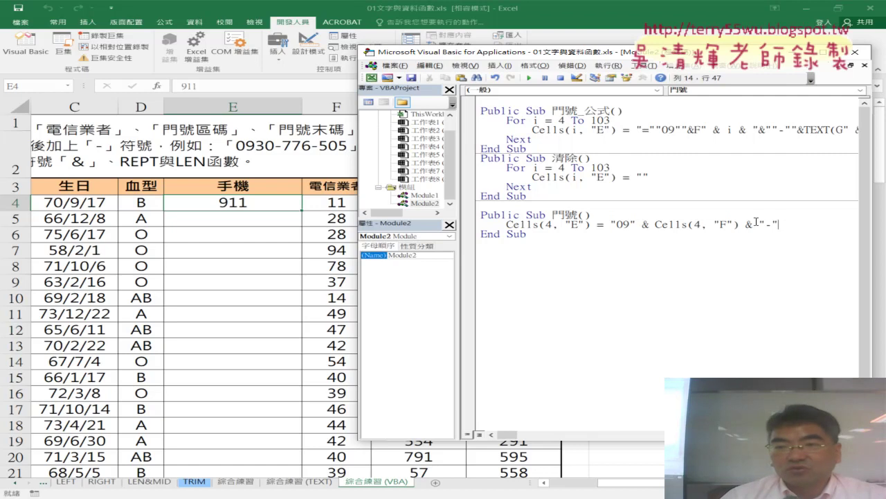
click(529, 78)
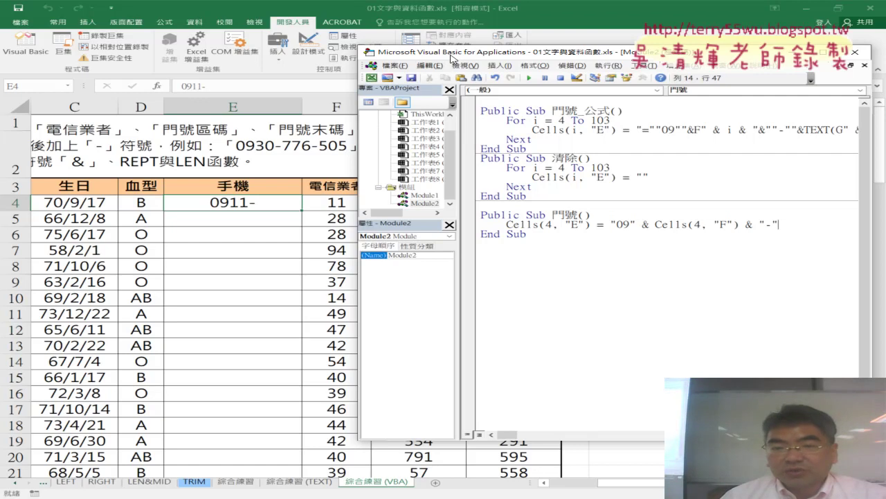
drag(454, 59, 412, 239)
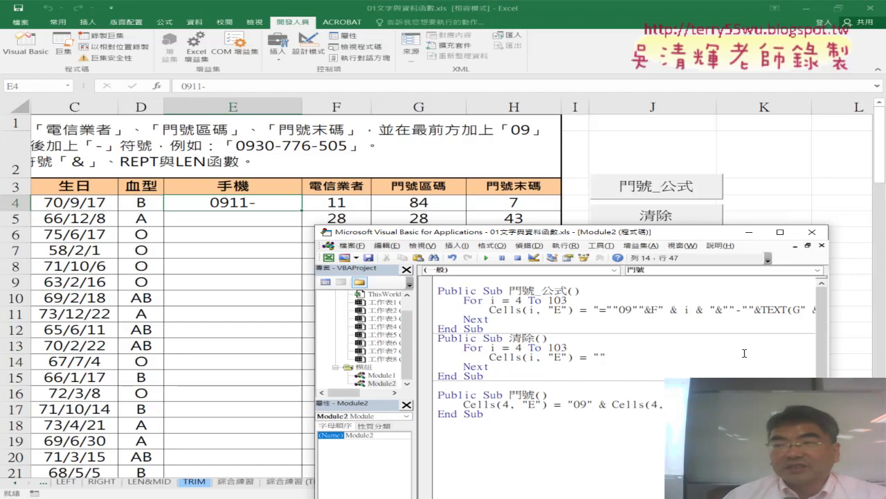
Step: Check the 綜合練習 sheet, then use the 手機號碼串接 button on 綜合練習 (TEXT) to fill column E
click(244, 397)
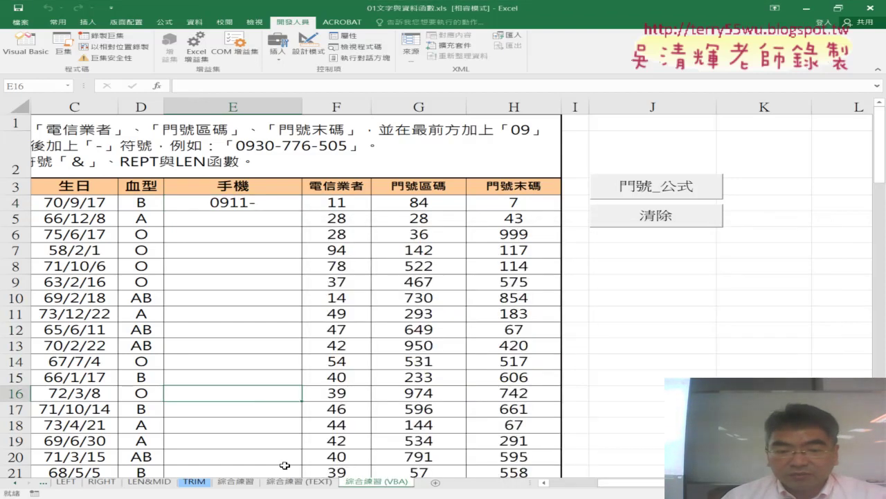
click(291, 483)
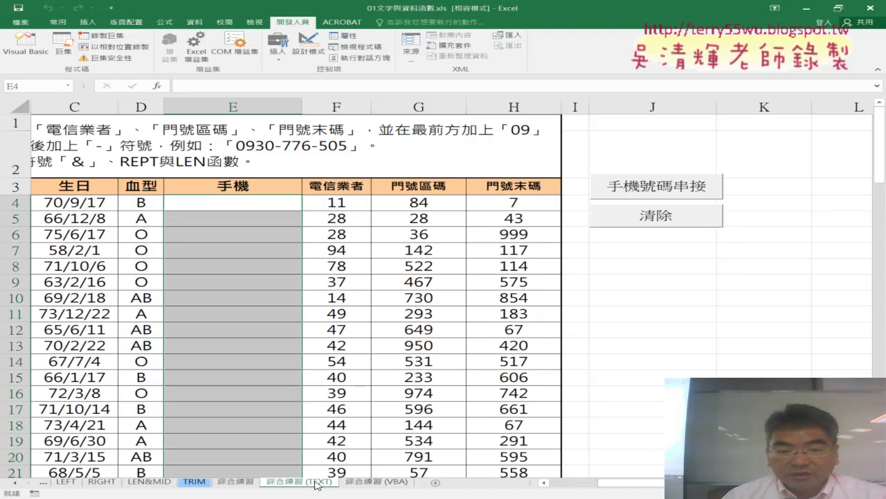
click(242, 483)
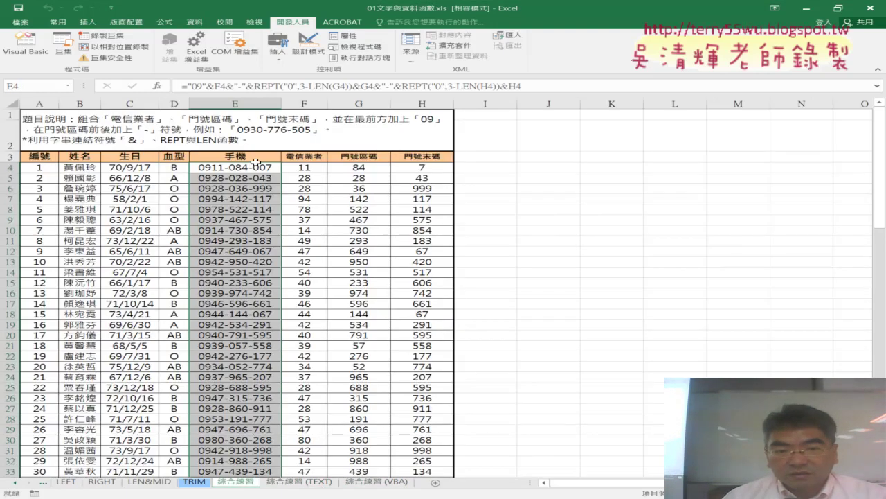
click(313, 485)
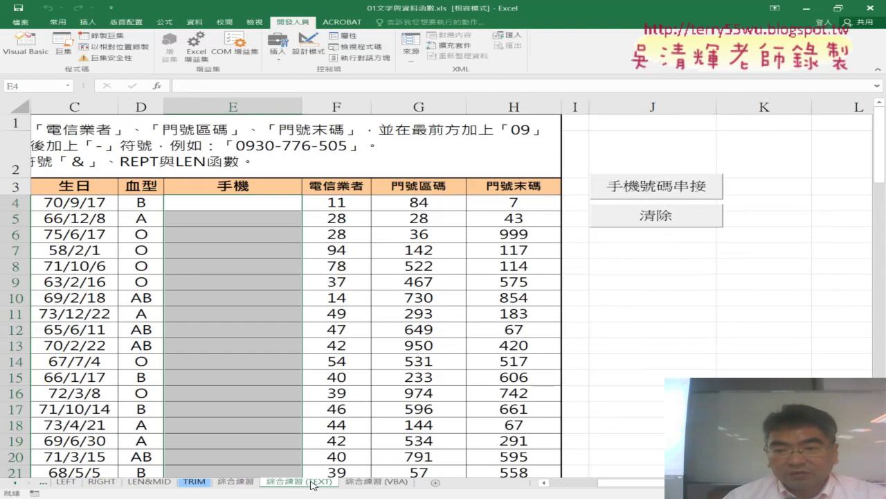
click(648, 196)
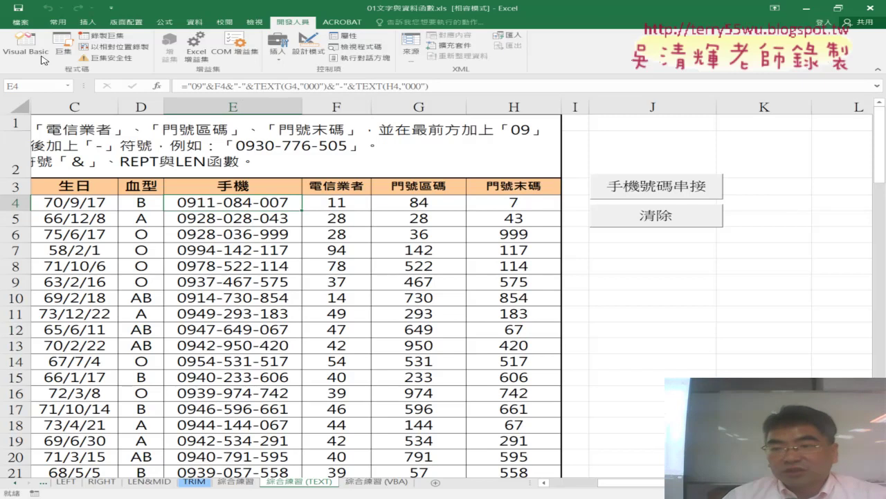
Step: Switch to the 綜合練習 (VBA) sheet and bring the VBA editor back up
click(26, 45)
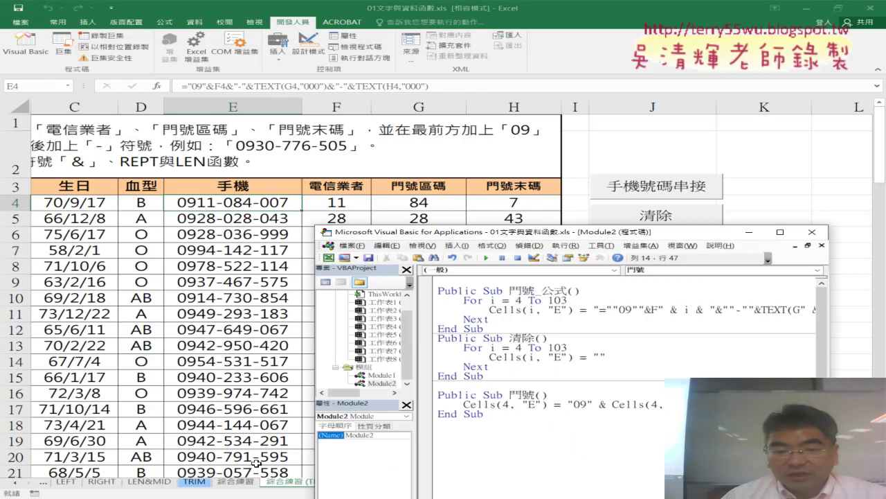
click(302, 484)
click(383, 482)
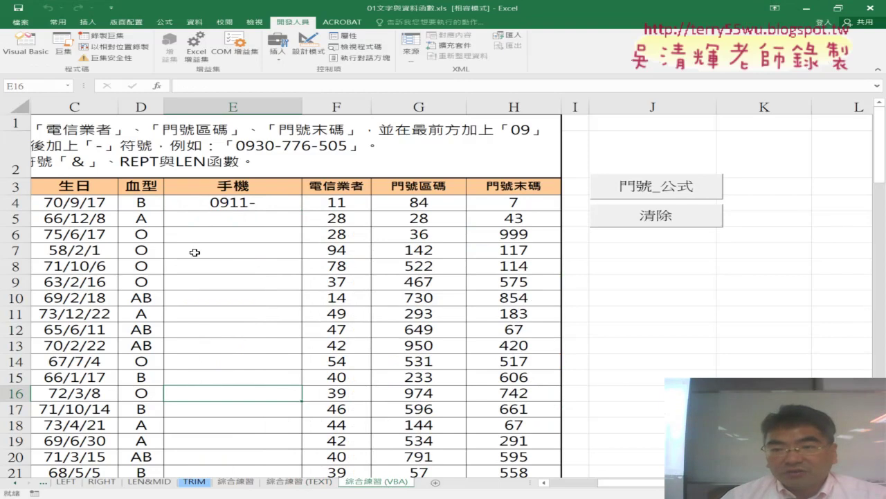
click(26, 45)
Step: Add & after the "-" on the 門號 line, try inserting vba.Format, then delete it again
drag(511, 236, 442, 28)
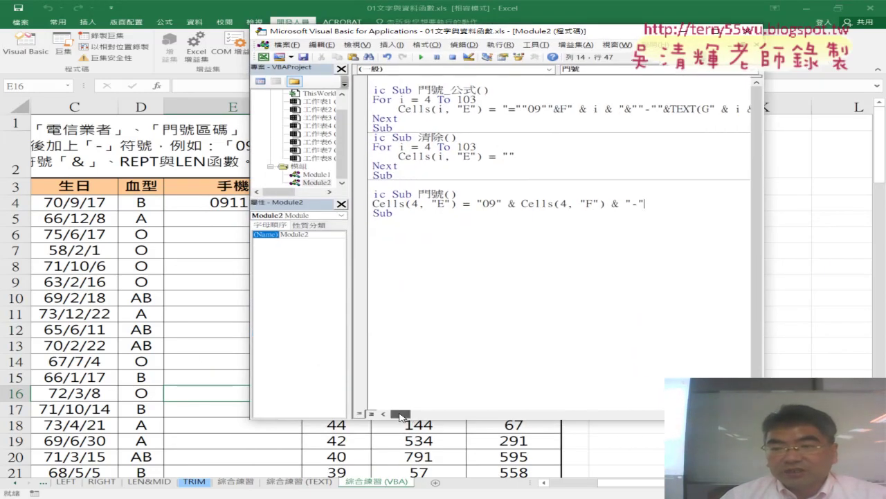
drag(400, 413, 410, 414)
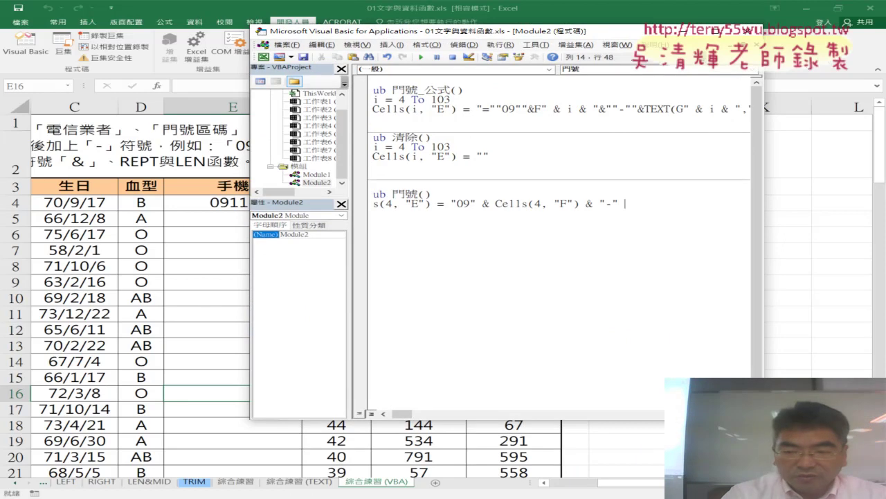
text(&)
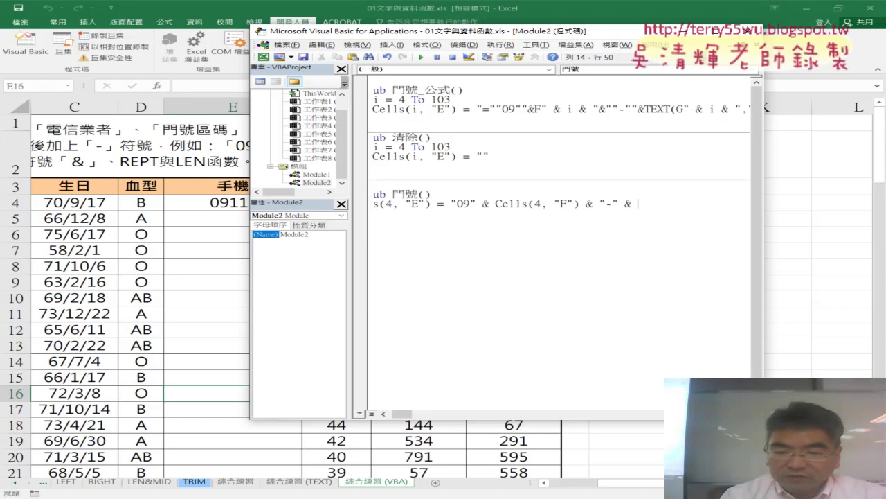
text(f)
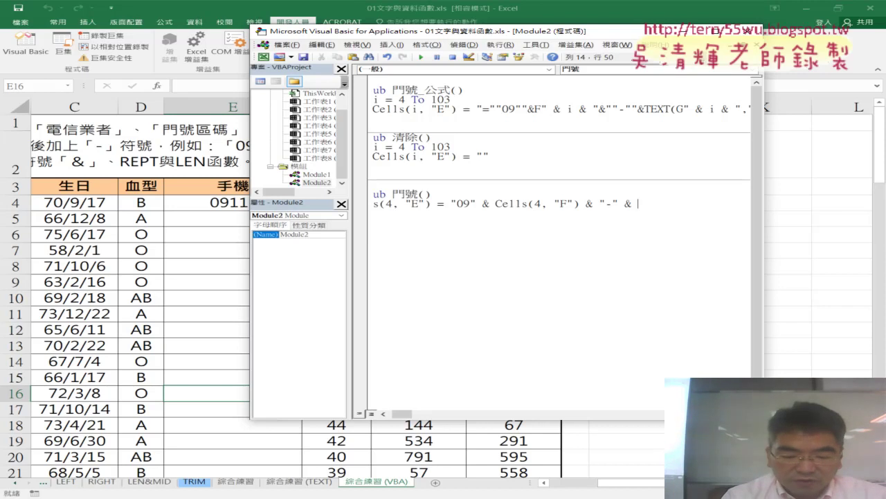
text(vba)
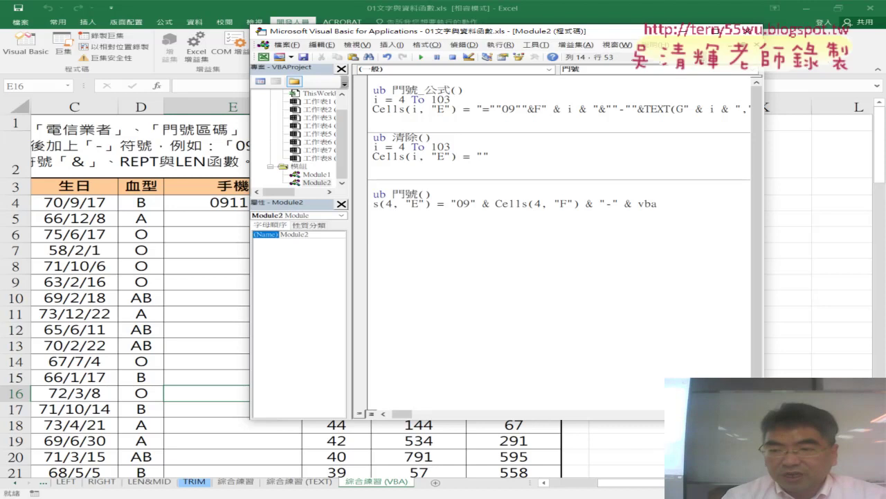
text(.)
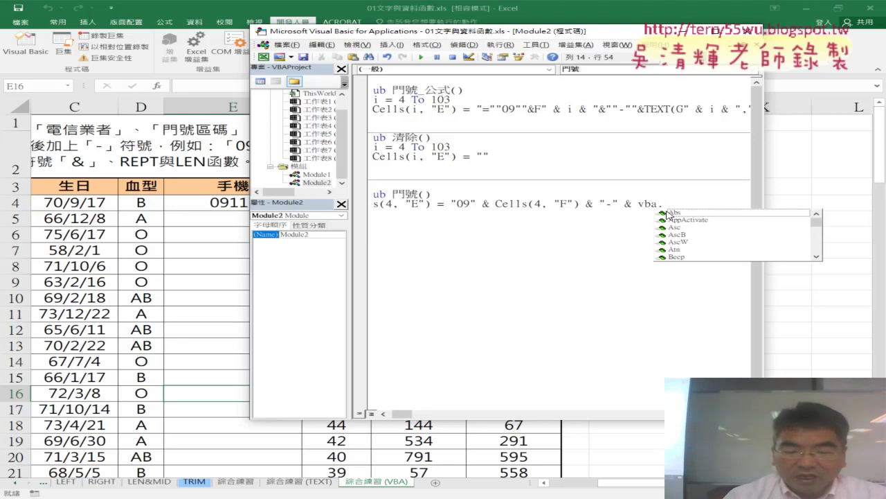
text(f)
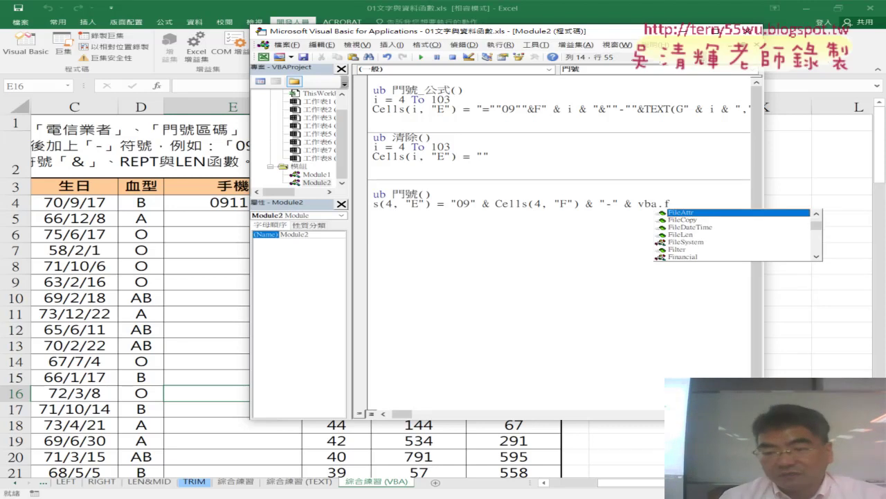
text(o)
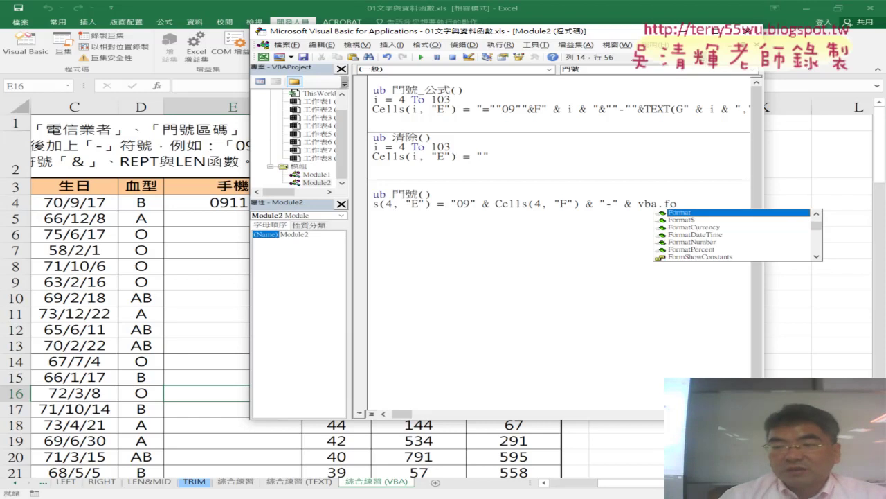
double_click(724, 214)
drag(762, 218, 856, 214)
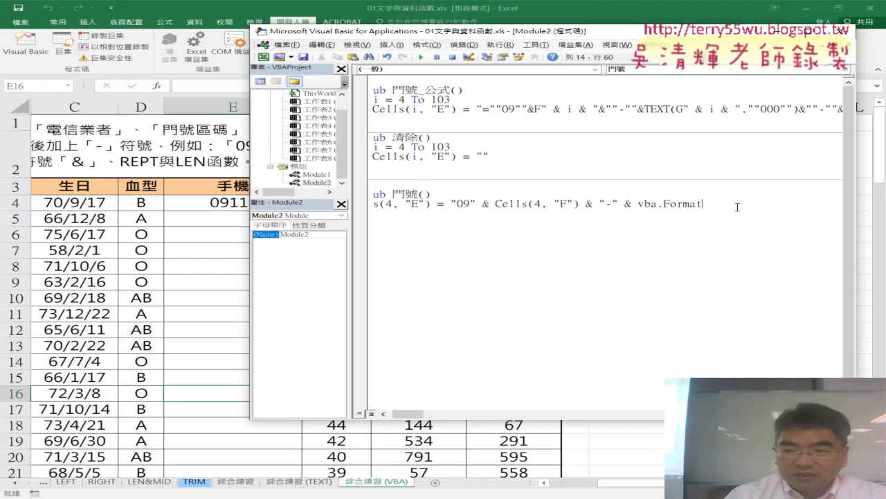
key(BackSpace)
key(BackSpace)
key(BackSpace)
key(BackSpace)
key(BackSpace)
key(BackSpace)
key(BackSpace)
key(BackSpace)
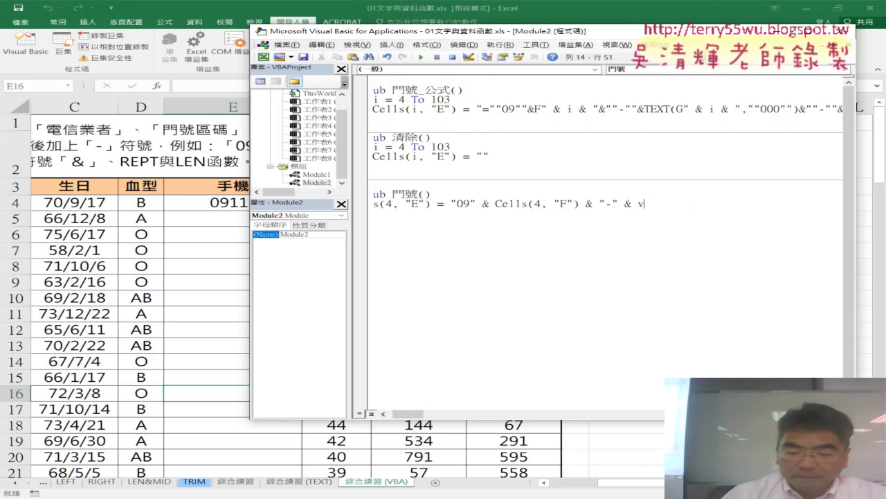
key(BackSpace)
key(BackSpace)
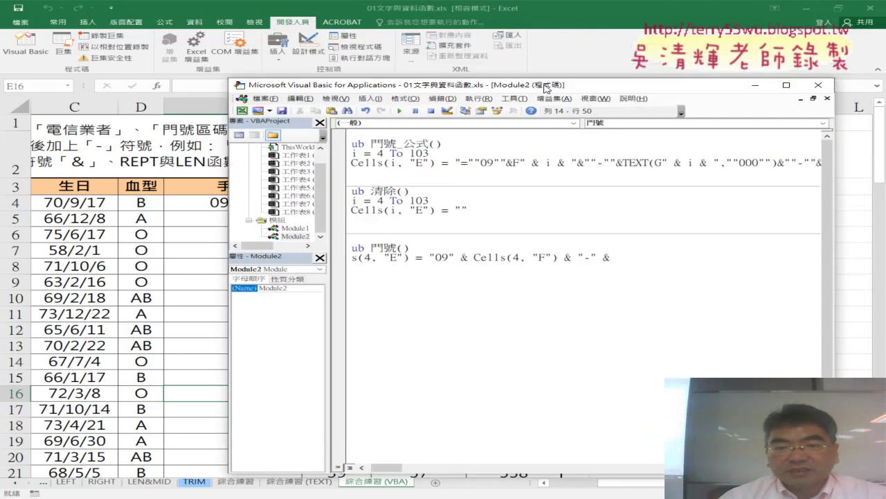
Step: Copy Cells(4, "F") after the last &, change it to Cells(4, "G"), and rerun so E4 shows 0911-84
drag(564, 35, 502, 220)
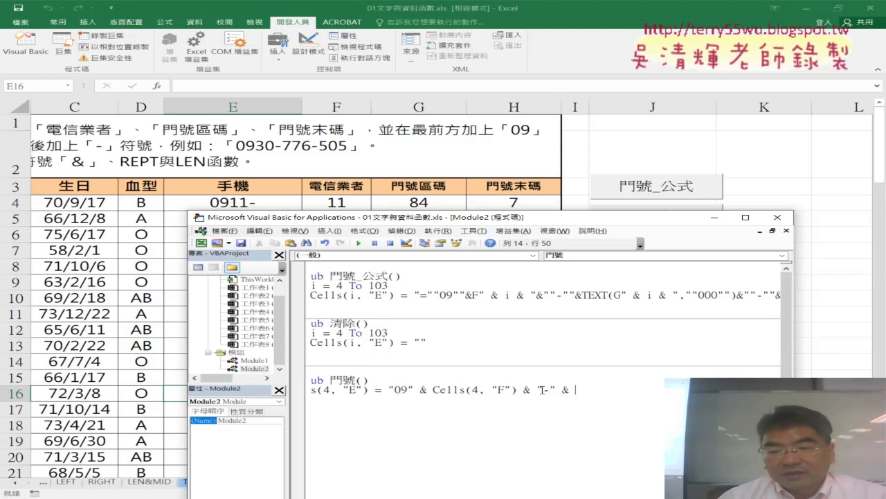
drag(518, 389, 435, 392)
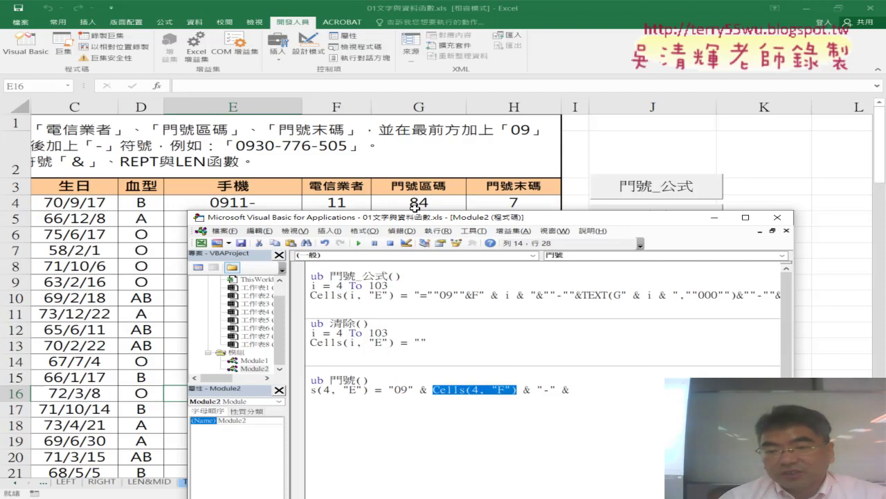
drag(492, 390, 582, 392)
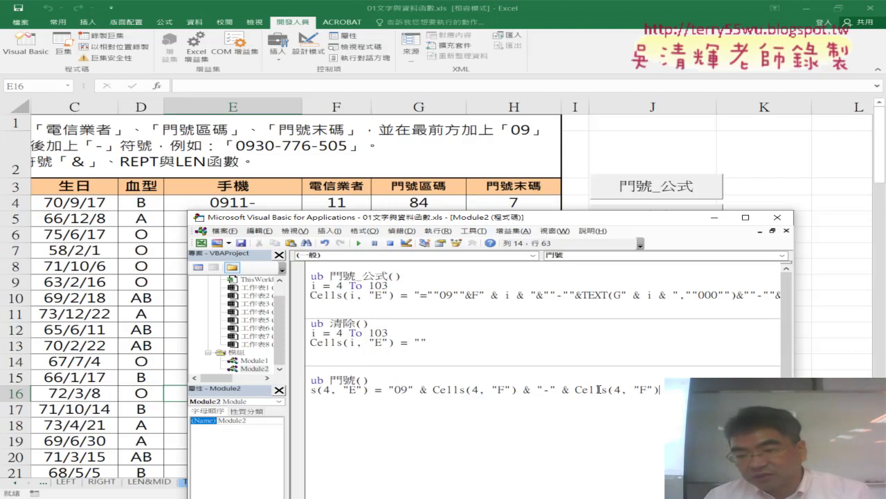
double_click(645, 389)
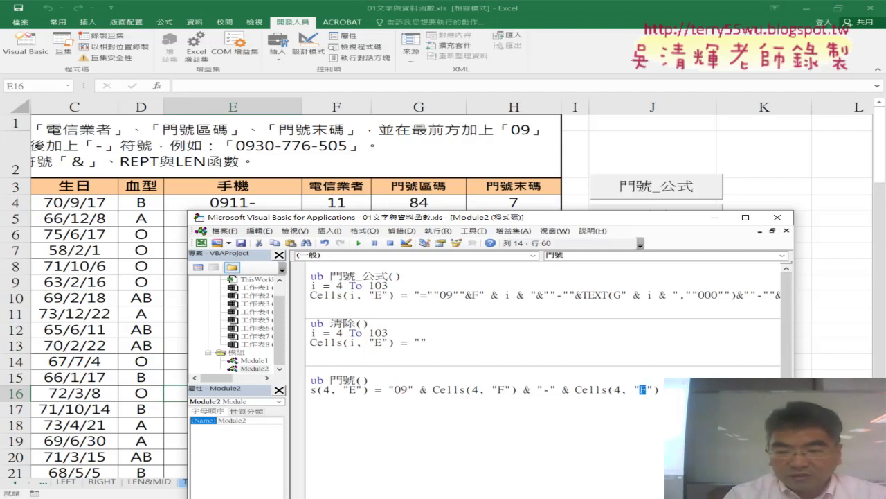
text(G)
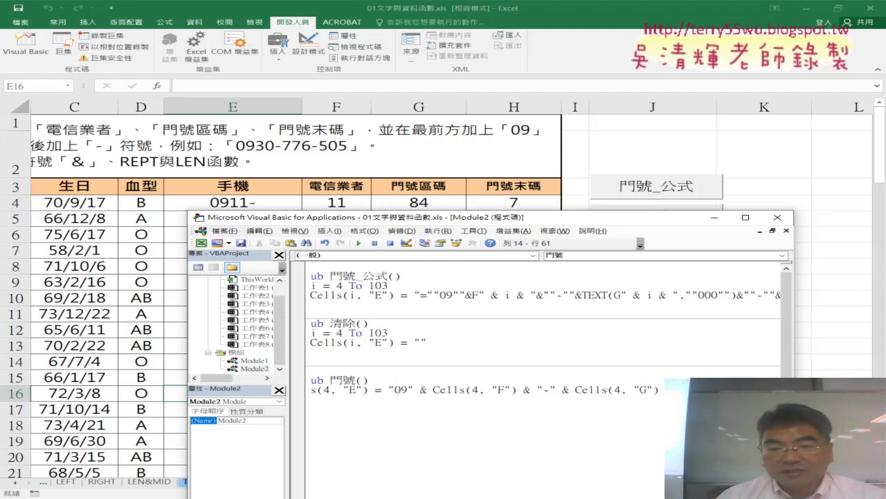
click(358, 243)
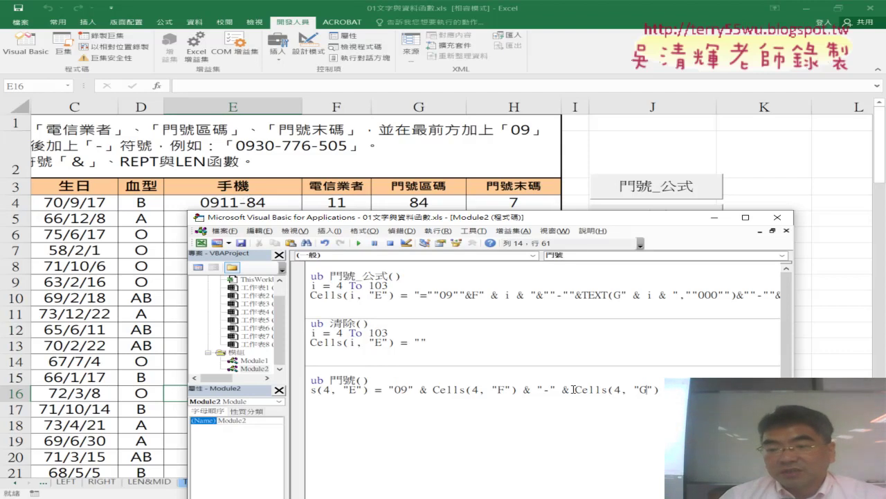
Step: Wrap the column G reference on the 門號 line as Format(Cells(4, "G"), "000")
drag(574, 389, 663, 392)
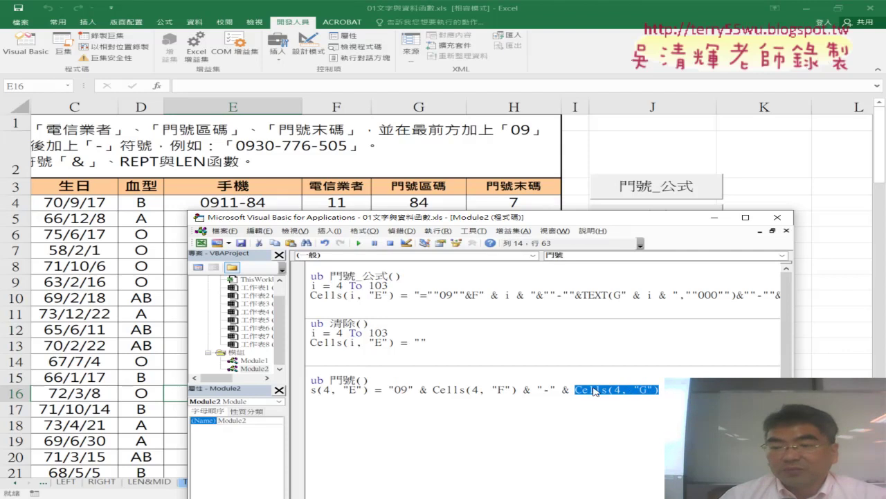
key(Left)
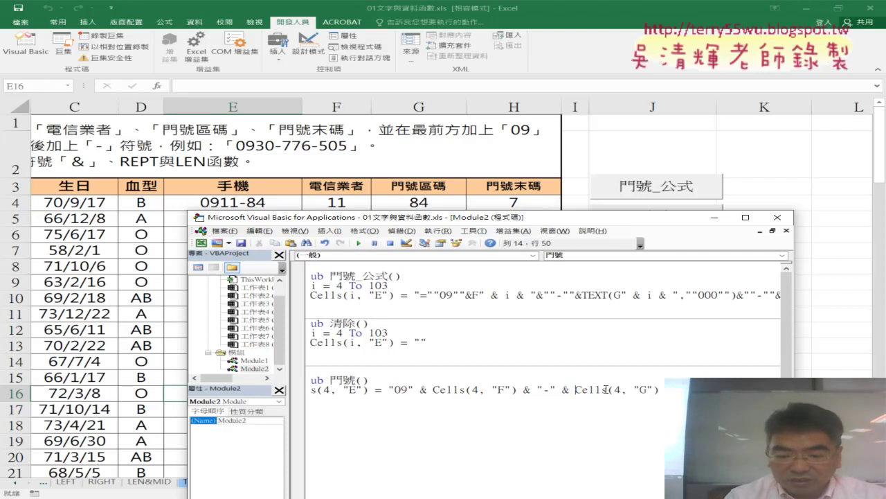
text(for)
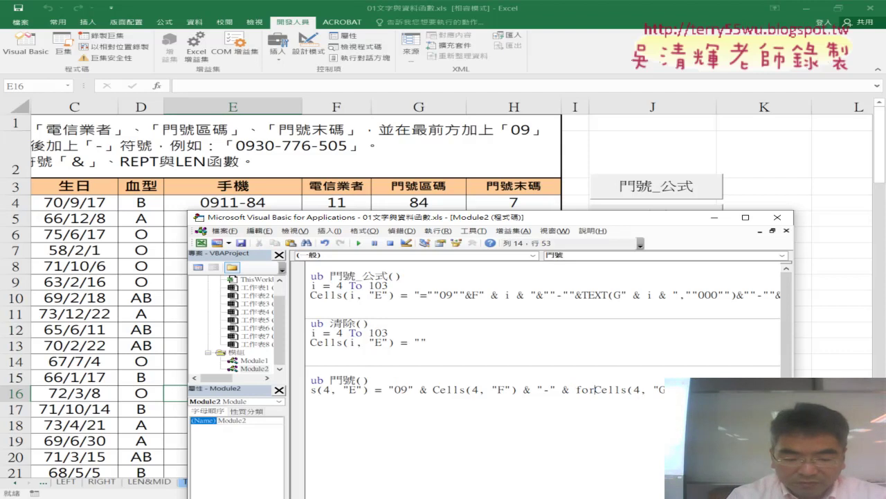
text(mat)
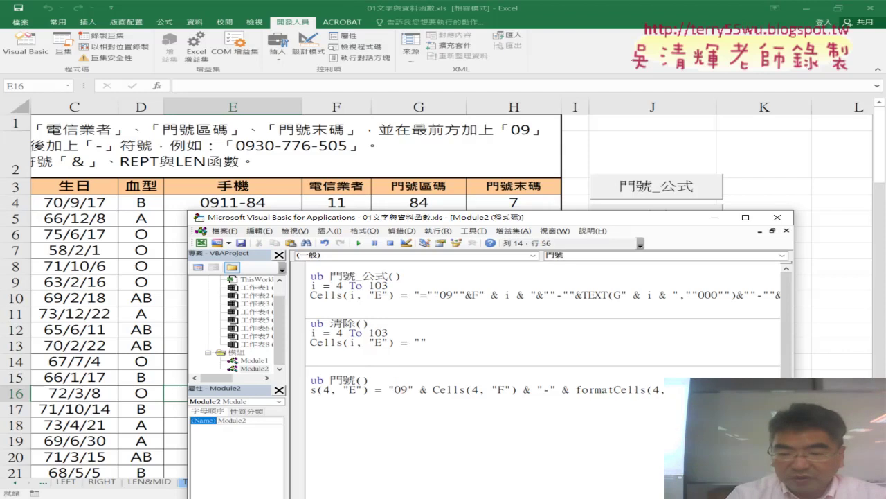
text(()
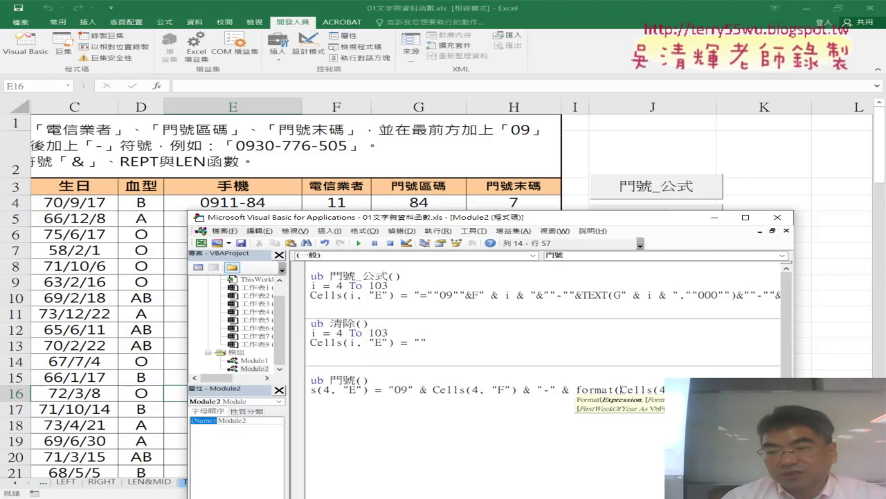
key(End)
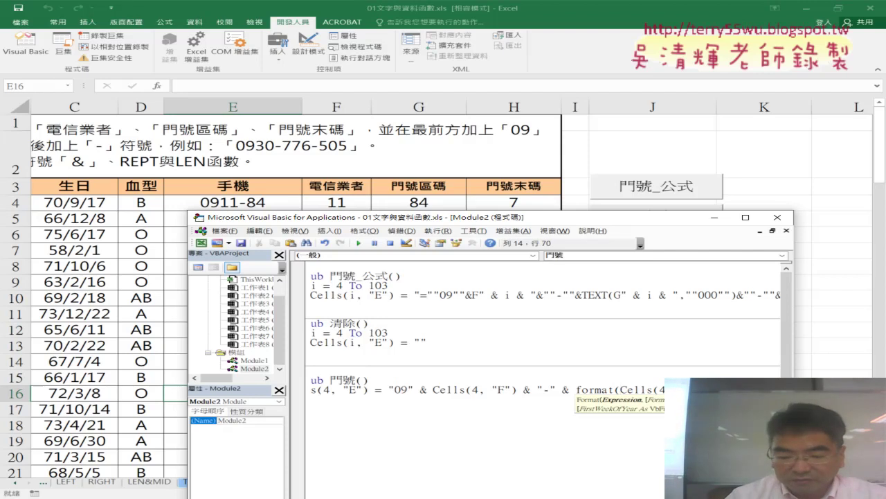
text(,)
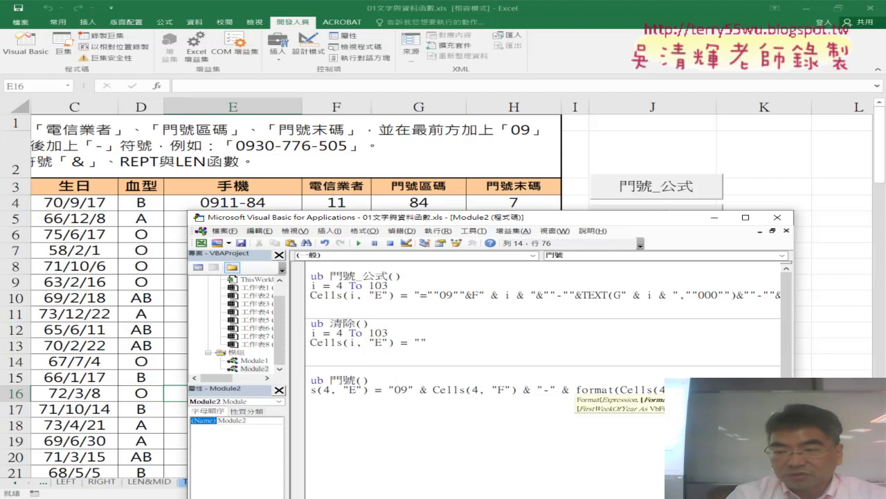
text())
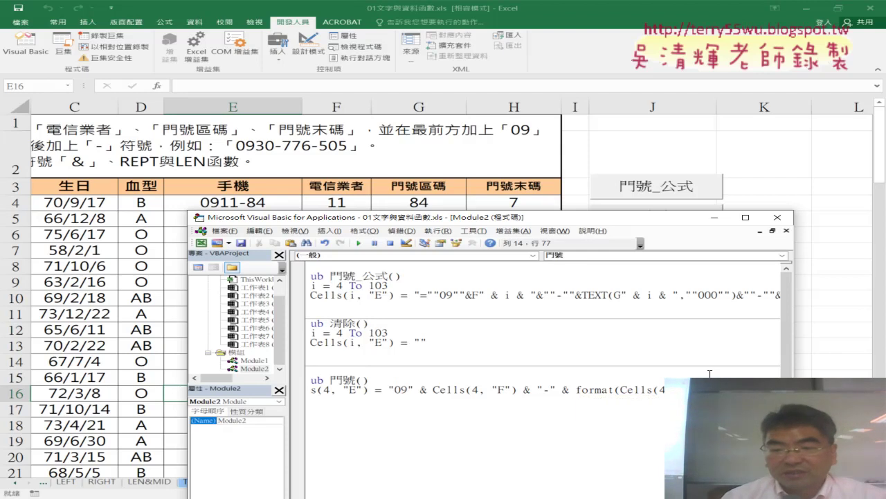
click(572, 369)
Step: Run the 門號 macro so E4 reads 0911-084, and widen the editor to show the line
click(476, 388)
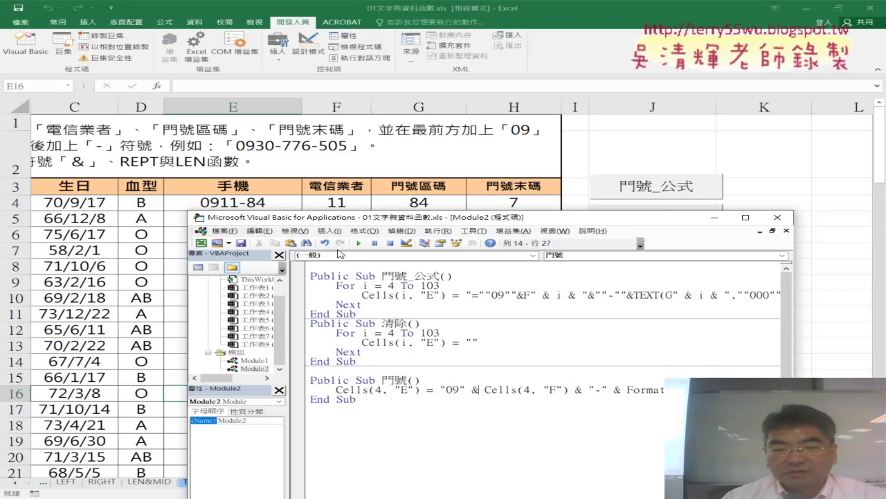
click(358, 243)
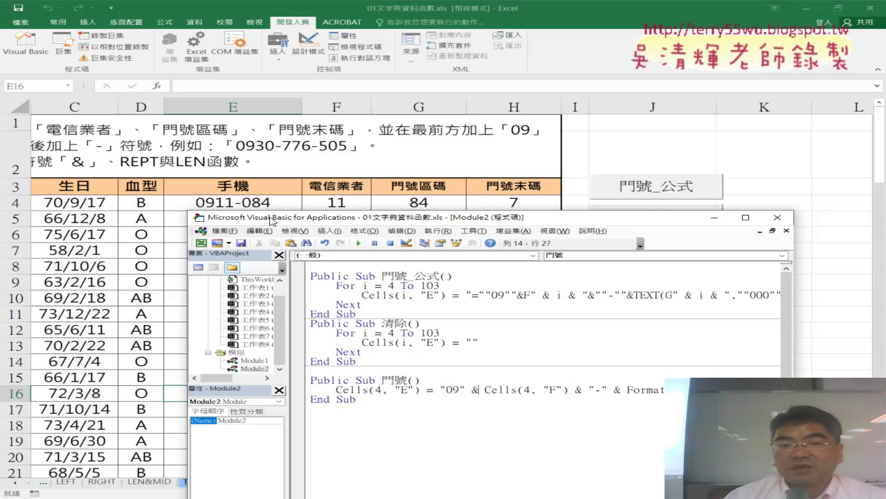
drag(271, 220, 129, 220)
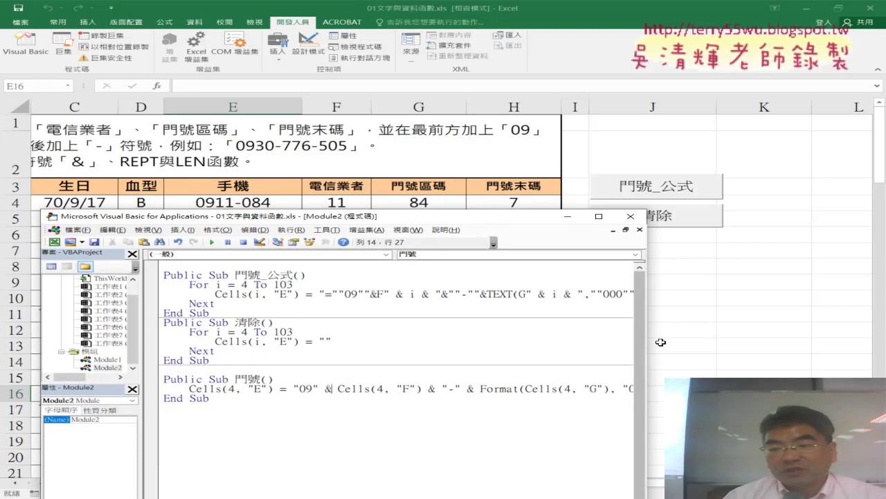
drag(646, 344, 825, 346)
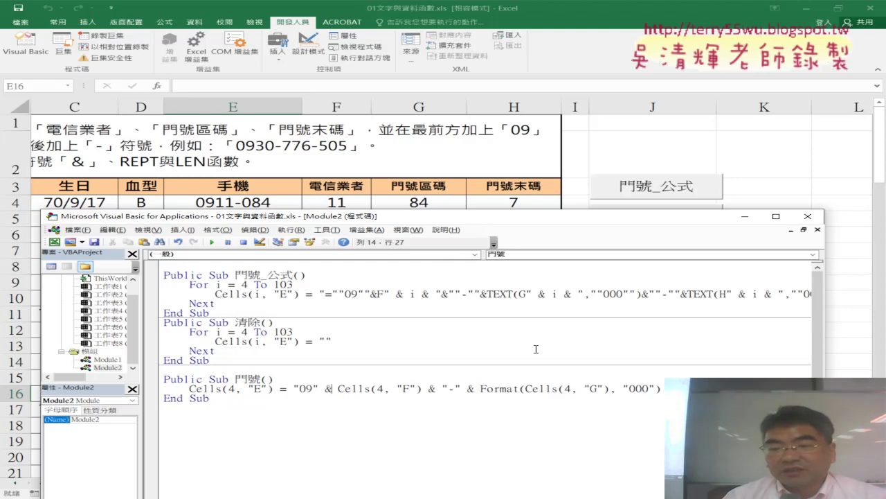
Step: Append a copy of & "-" & Format(Cells(4, "G"), "000") and change its G to H
drag(663, 388, 428, 388)
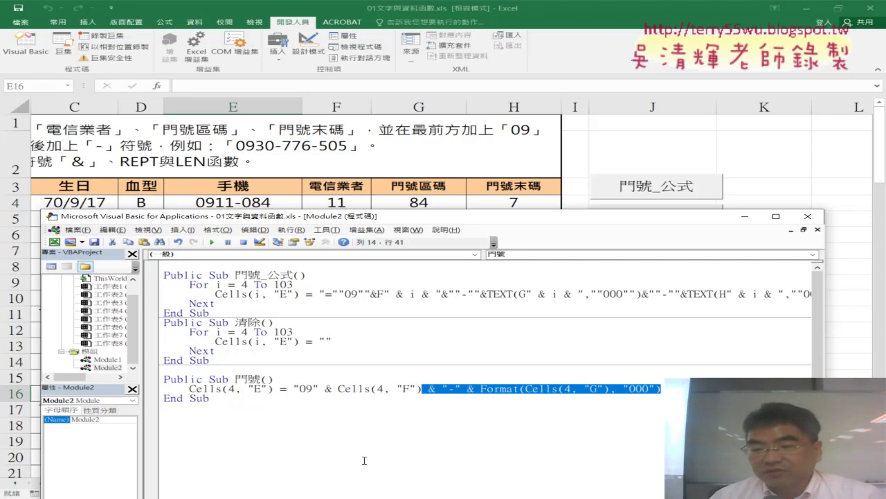
key(ctrl+c)
click(662, 392)
key(ctrl+v)
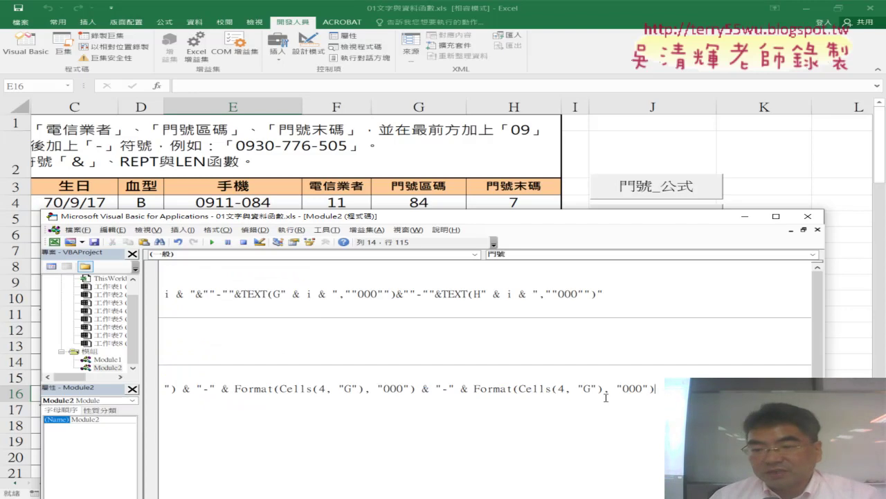
double_click(586, 388)
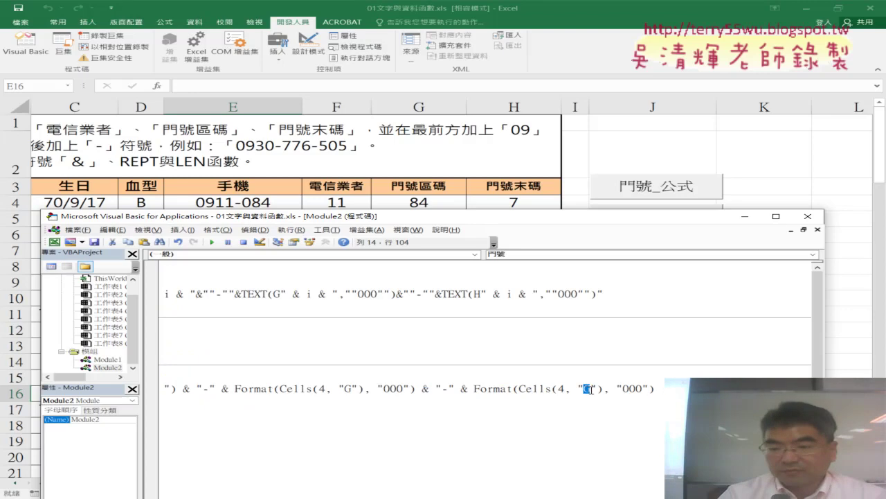
text(H)
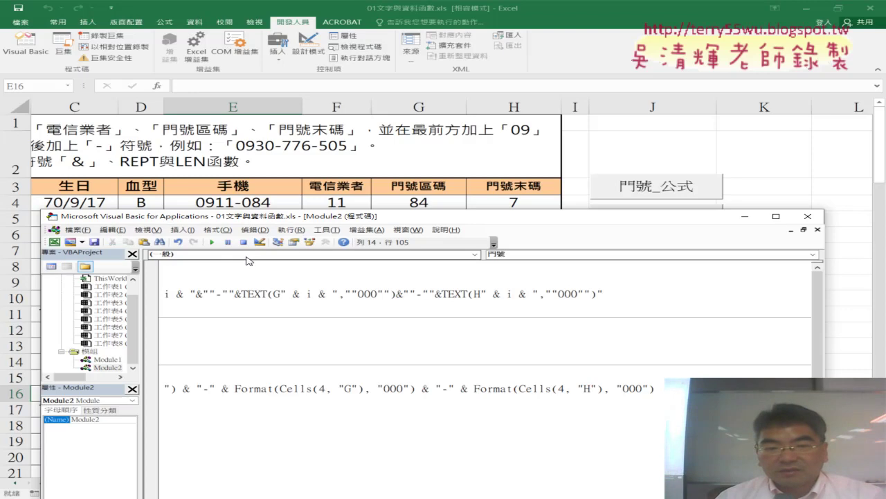
click(212, 242)
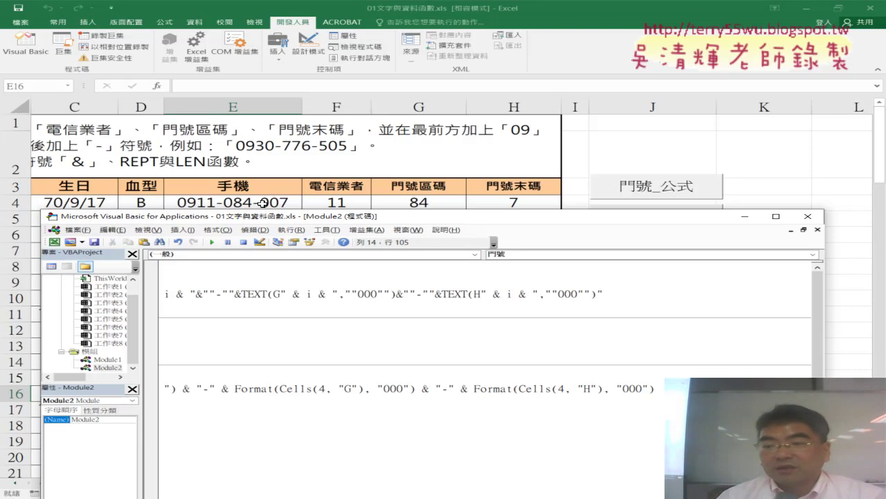
drag(655, 389, 126, 392)
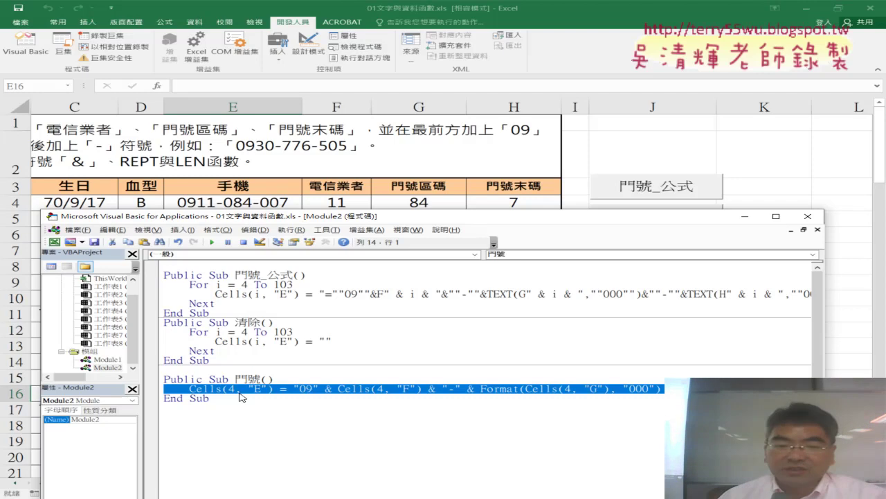
Step: Enclose the assignment line in an indented For i = 4 To 103 … Next loop
click(319, 380)
key(Return)
text(for i)
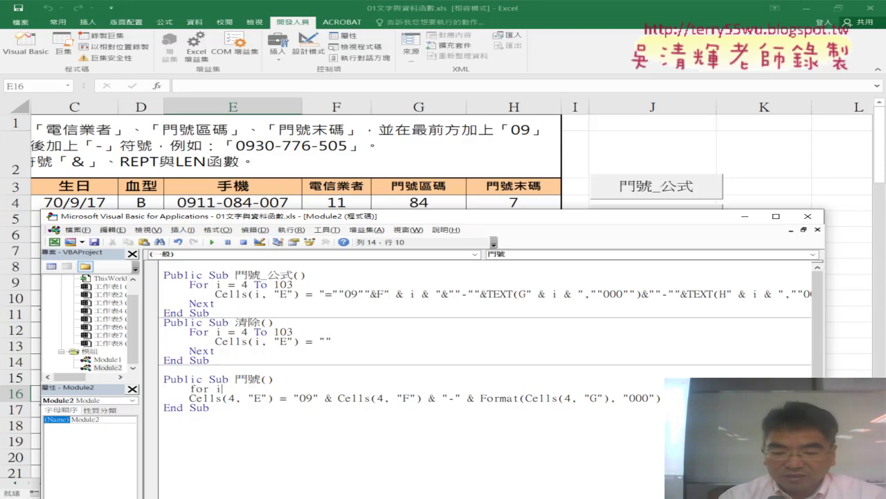
text(=4)
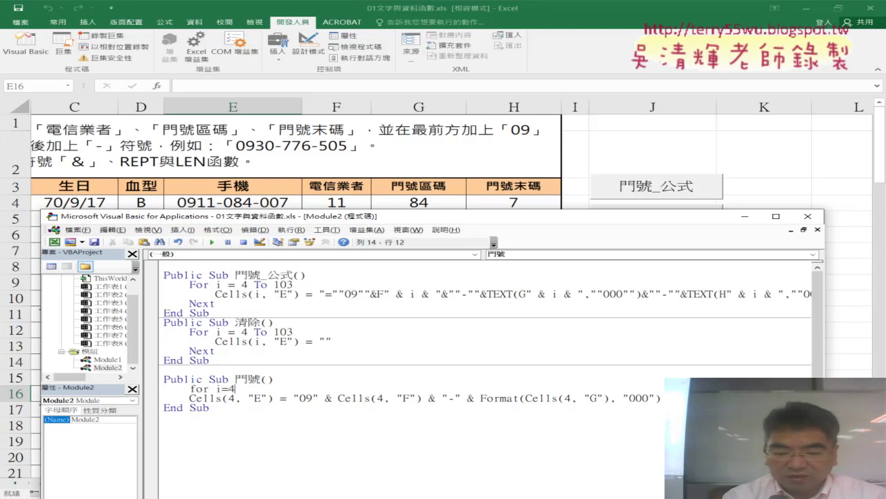
text( to)
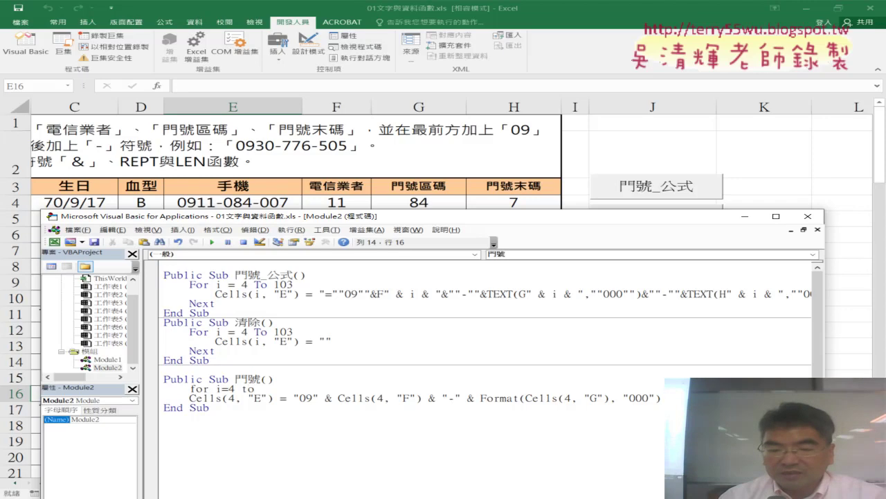
text( 103)
key(Return)
key(Return)
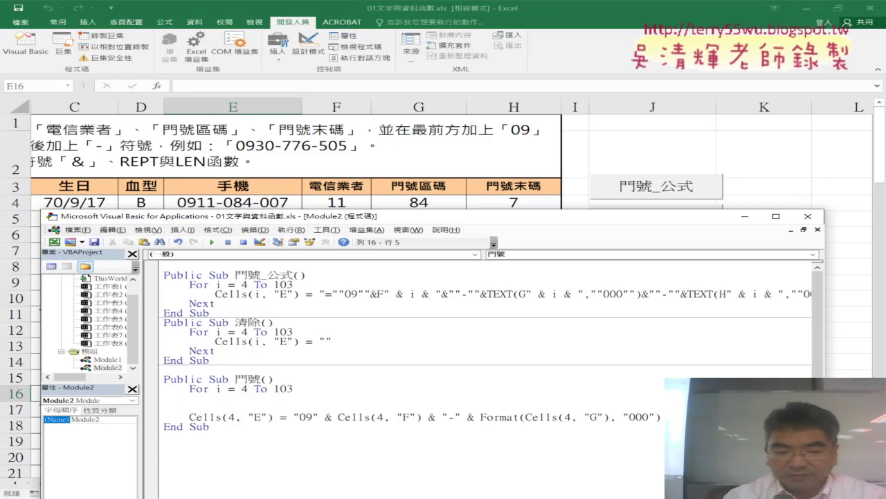
text(next)
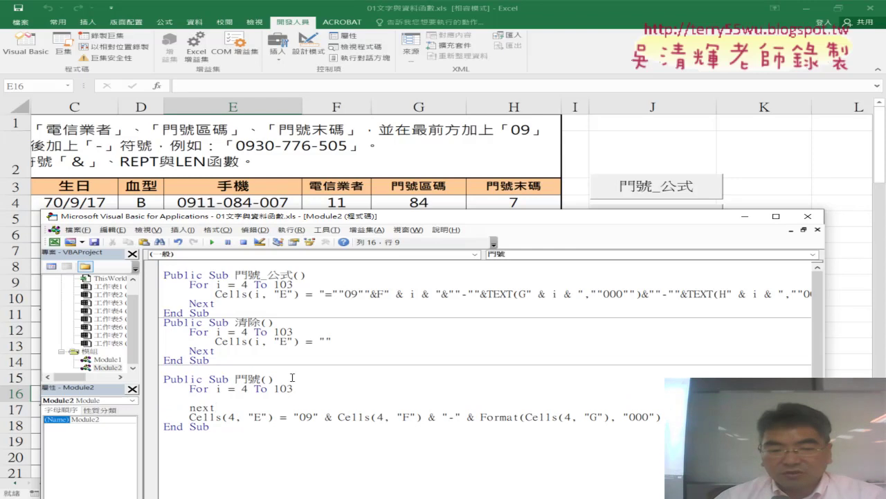
click(163, 416)
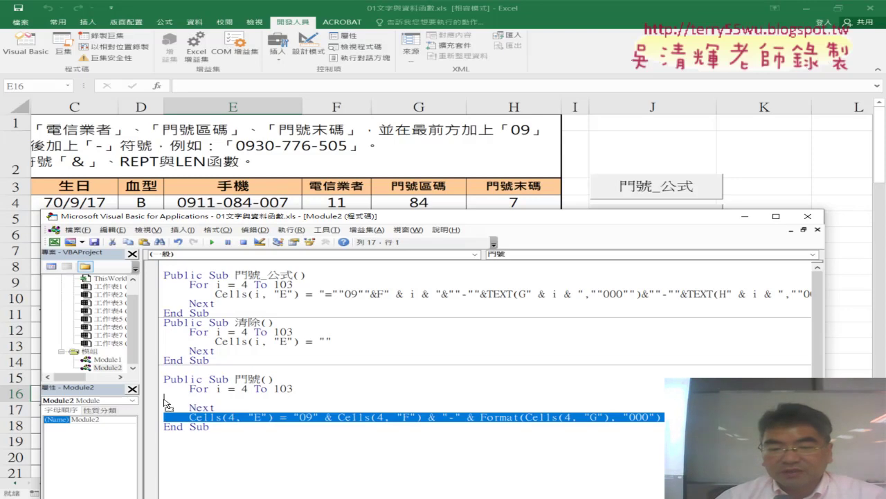
drag(169, 416, 165, 399)
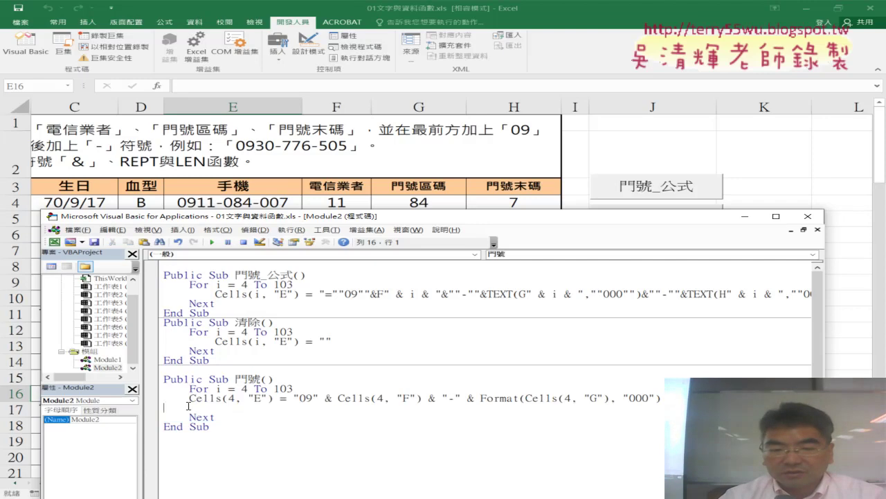
key(shift+Right)
key(Delete)
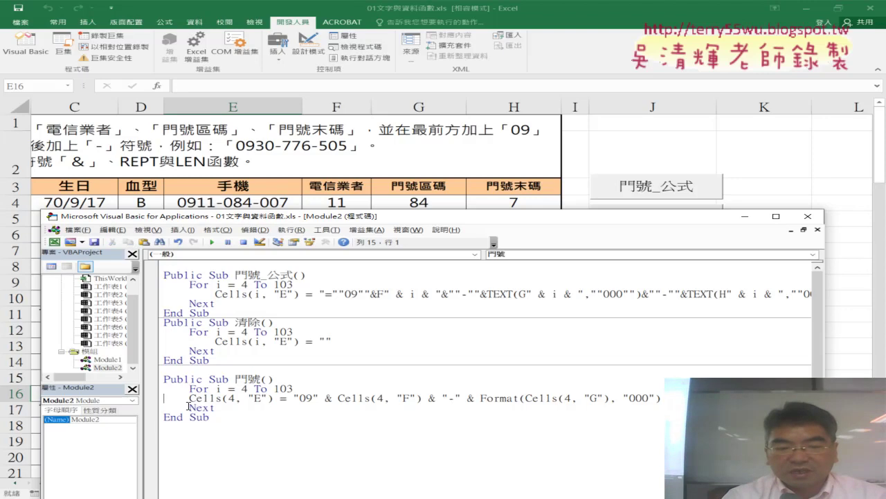
key(Tab)
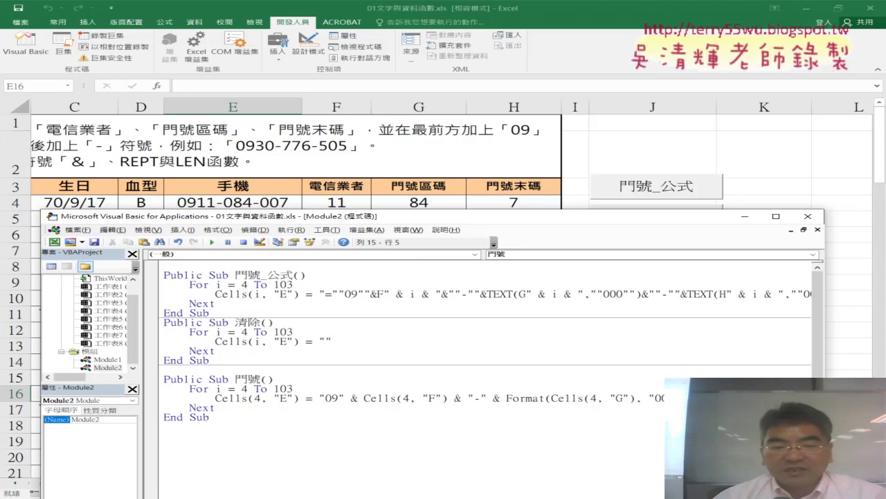
Step: Replace row 4 with i in the E, F and G cell references
double_click(259, 400)
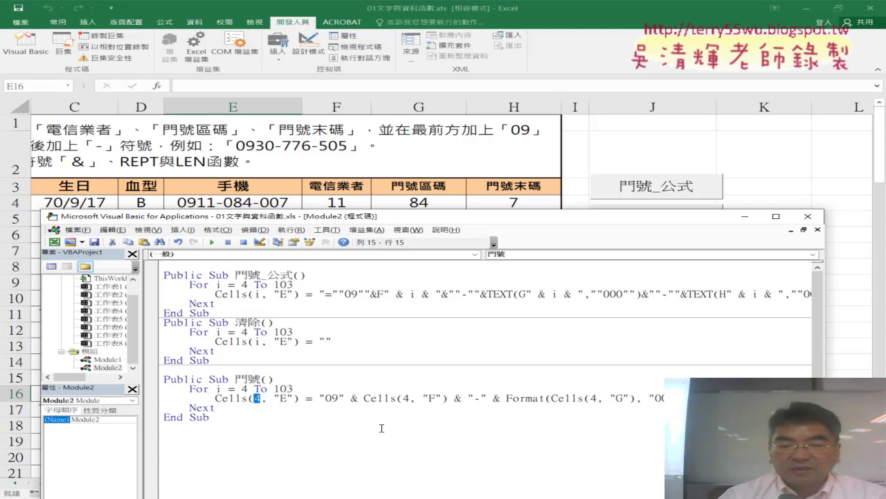
text(i)
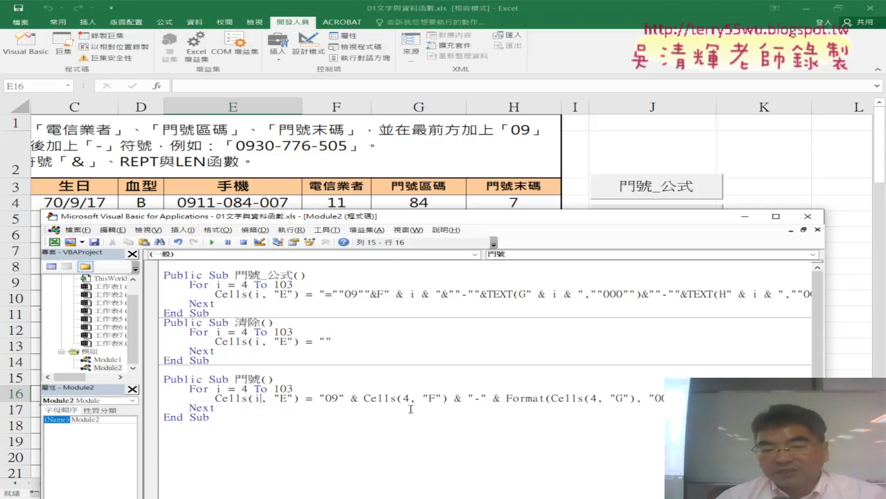
double_click(407, 398)
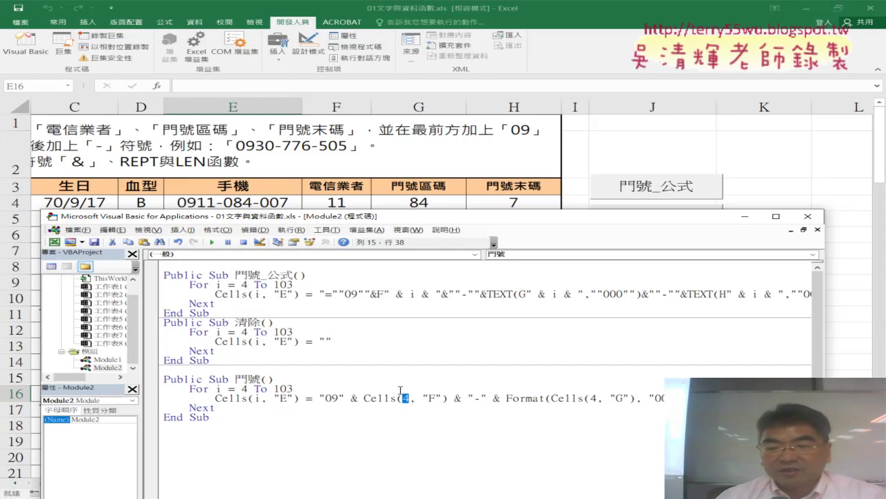
text(i)
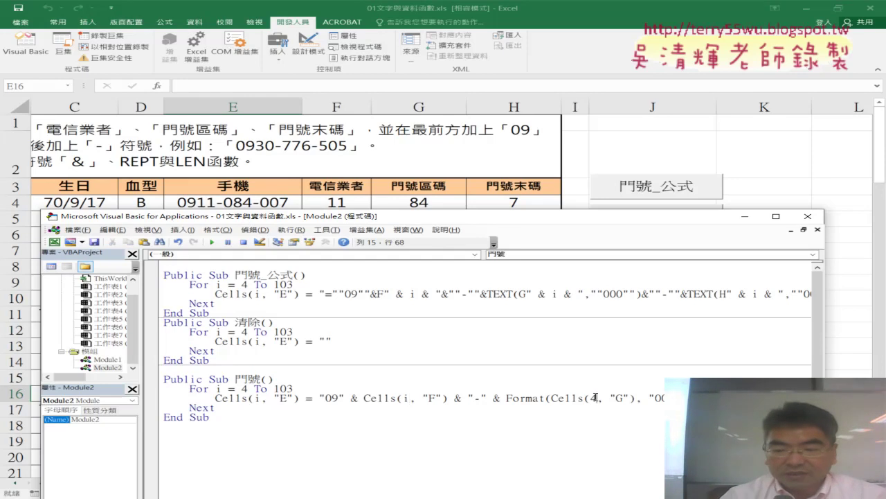
double_click(596, 397)
text(i)
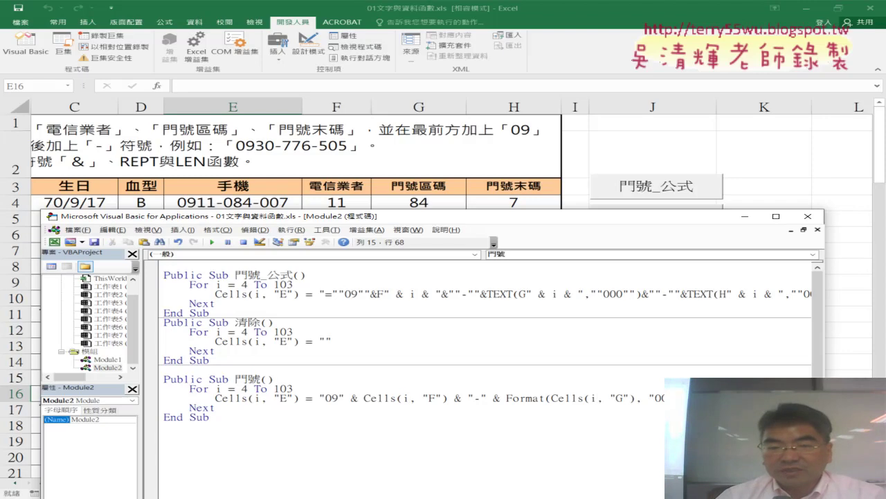
Step: Widen the code editor and highlight the i in each Cells reference
drag(417, 216, 412, 200)
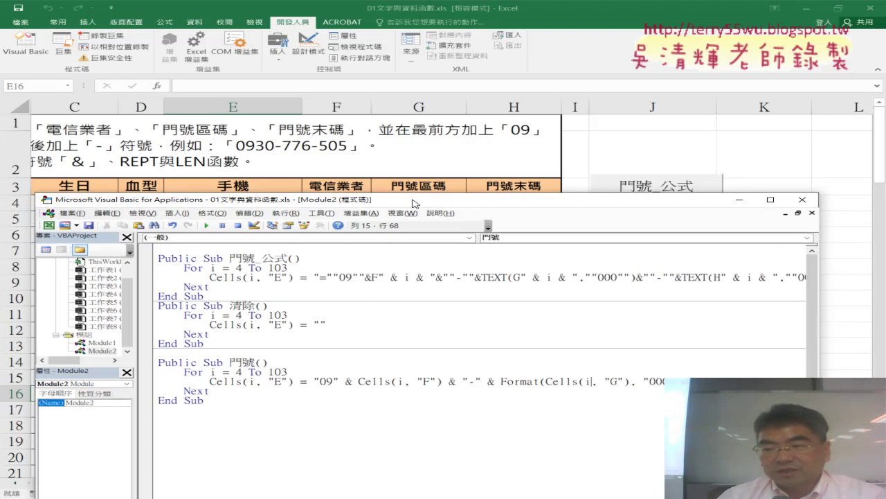
drag(820, 374, 863, 374)
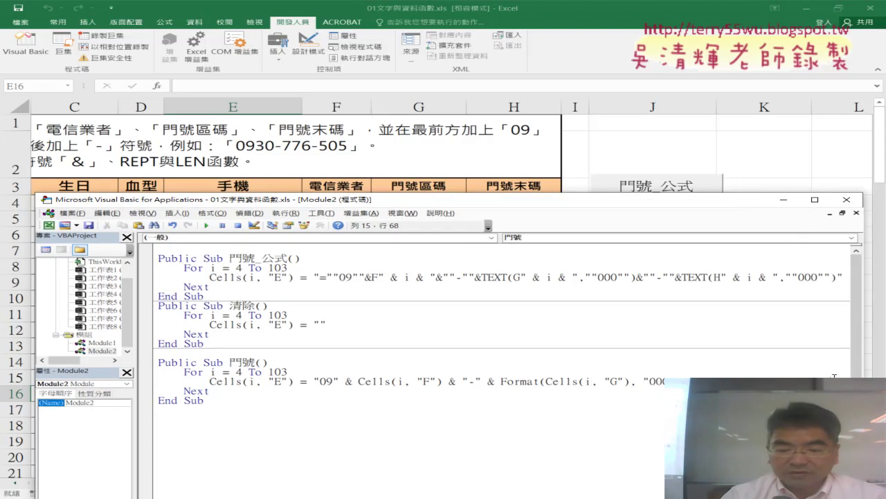
key(End)
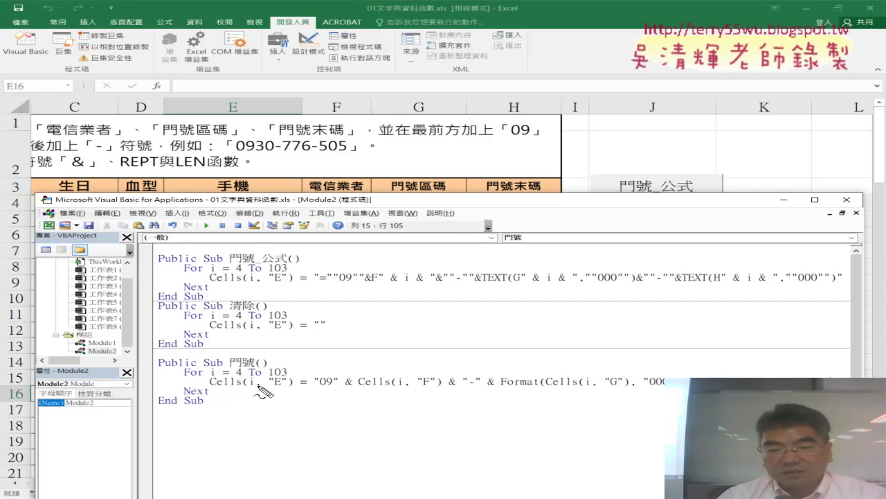
drag(245, 385, 258, 386)
drag(395, 389, 409, 389)
drag(581, 387, 592, 387)
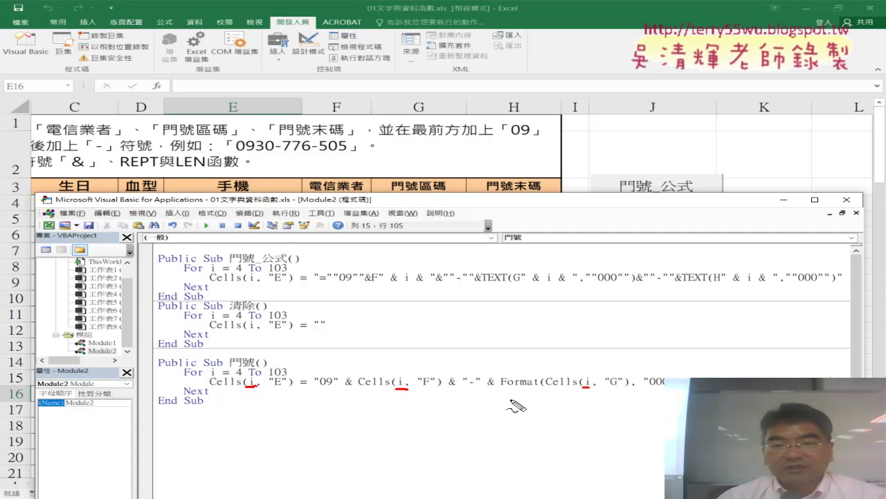
key(Escape)
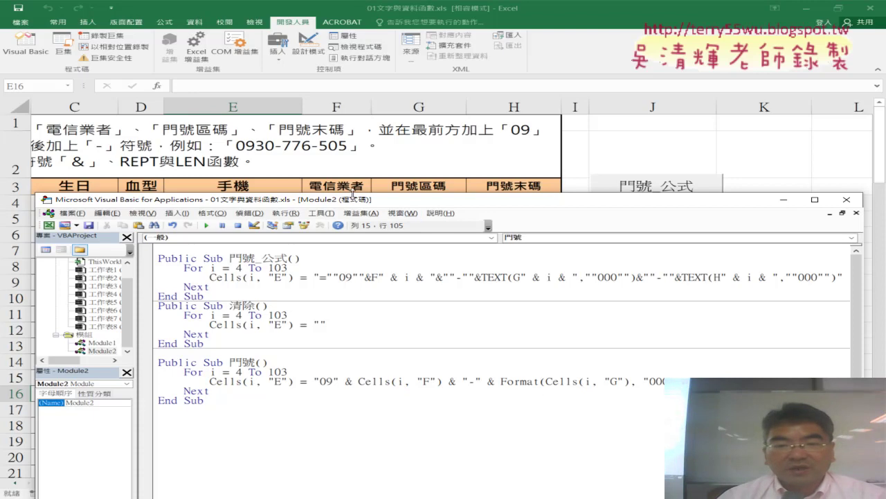
Step: Run the looped 門號 macro to fill column E, then return to the worksheet
mouse_move(333, 203)
mouse_down()
mouse_move(556, 178)
mouse_move(589, 135)
mouse_up()
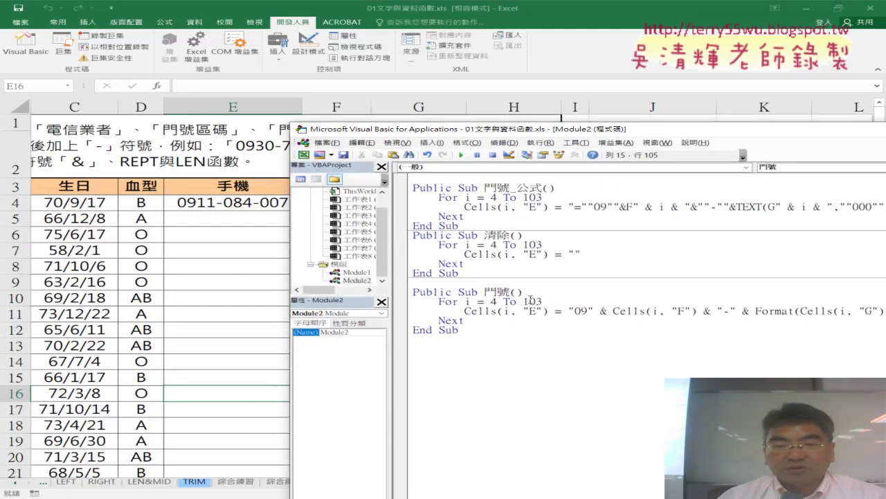
click(462, 155)
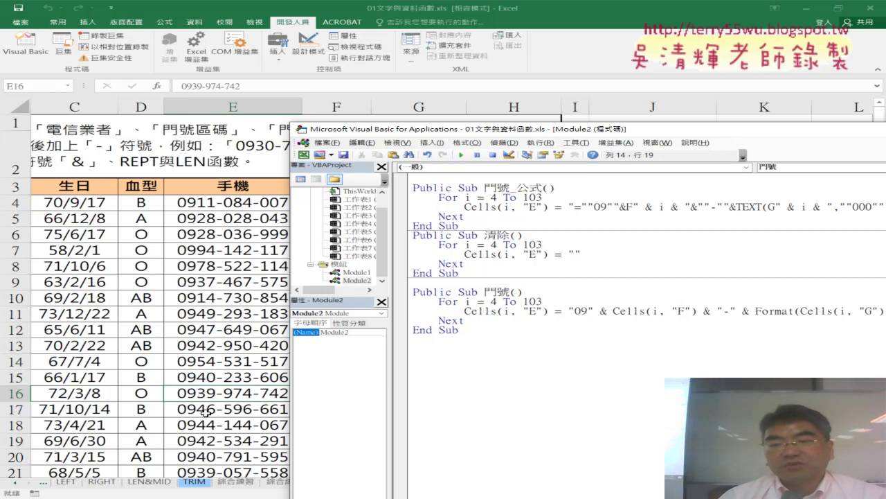
click(252, 253)
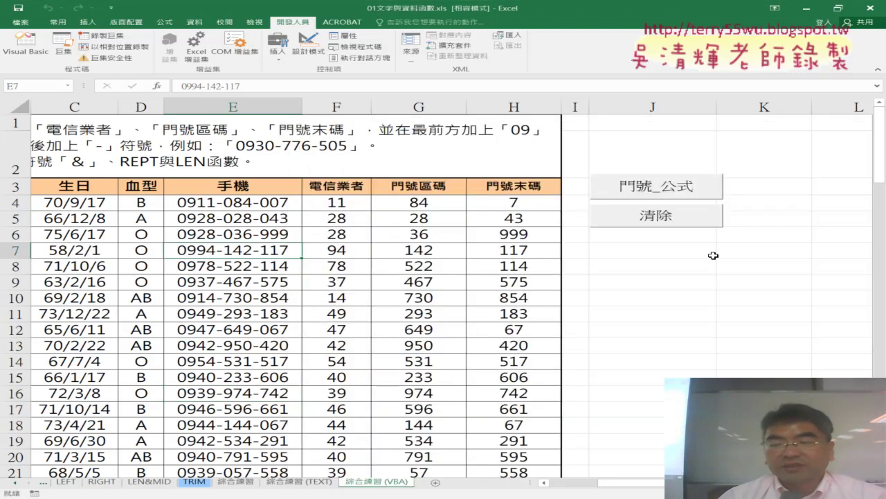
right_click(644, 192)
Step: Paste a duplicate of the 門號_公式 button directly beneath 清除
key(Escape)
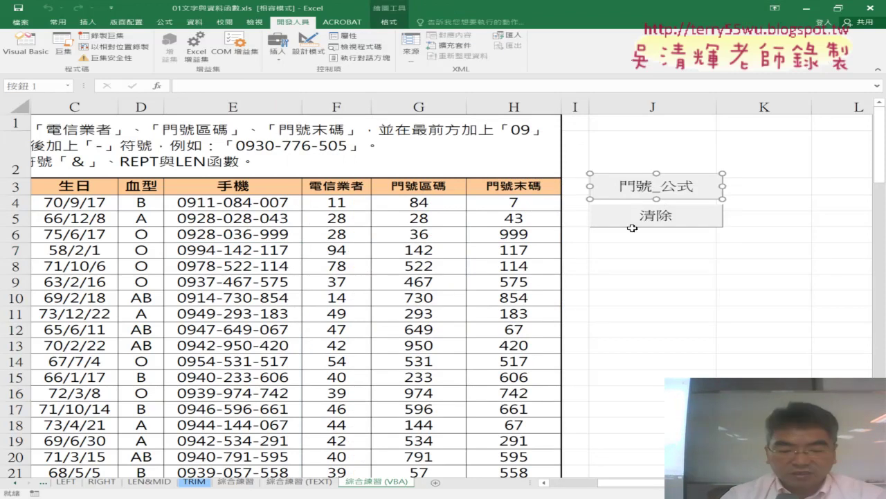
click(599, 238)
key(ctrl+v)
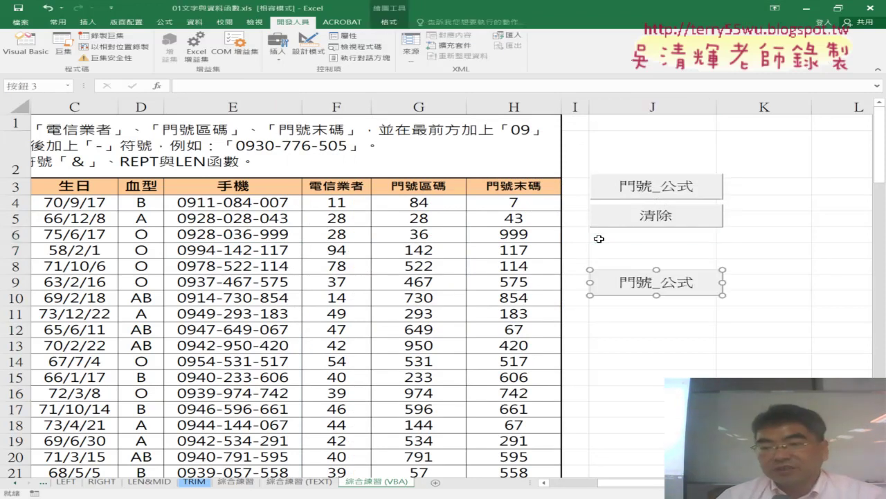
drag(621, 277, 621, 235)
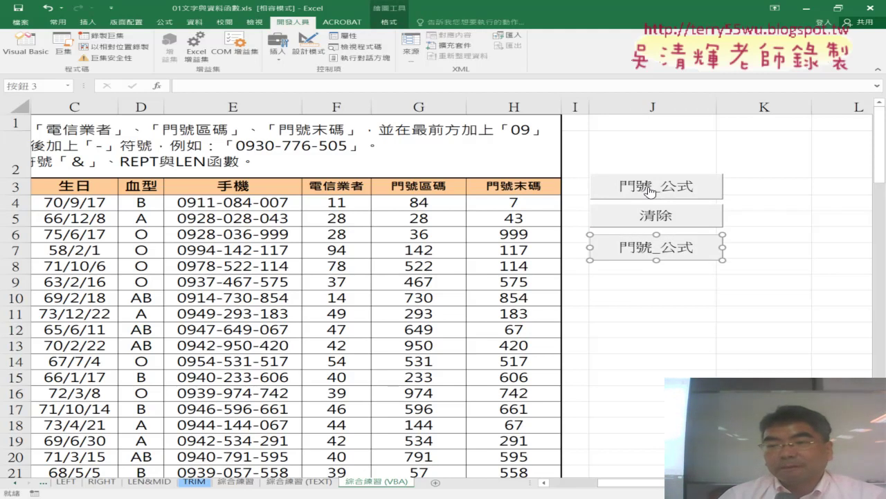
Step: Assign the 門號 macro to the copy, caption it 門號, then clear the 手機 column
right_click(661, 253)
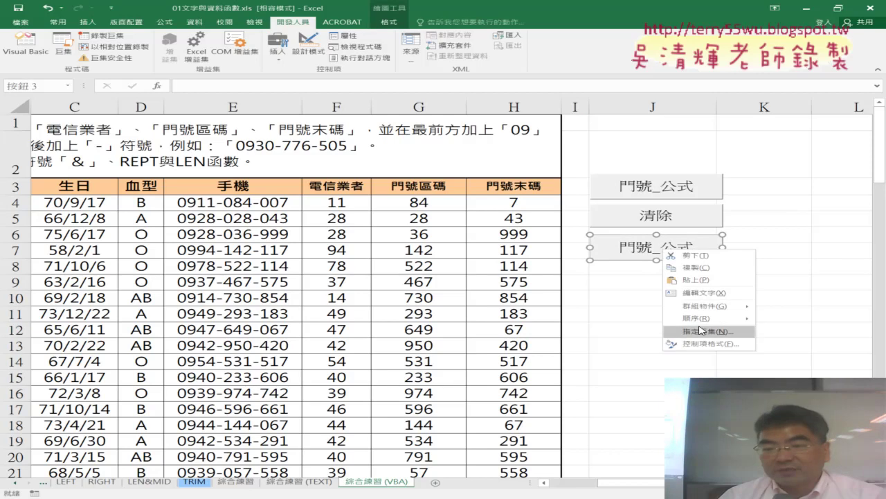
click(703, 332)
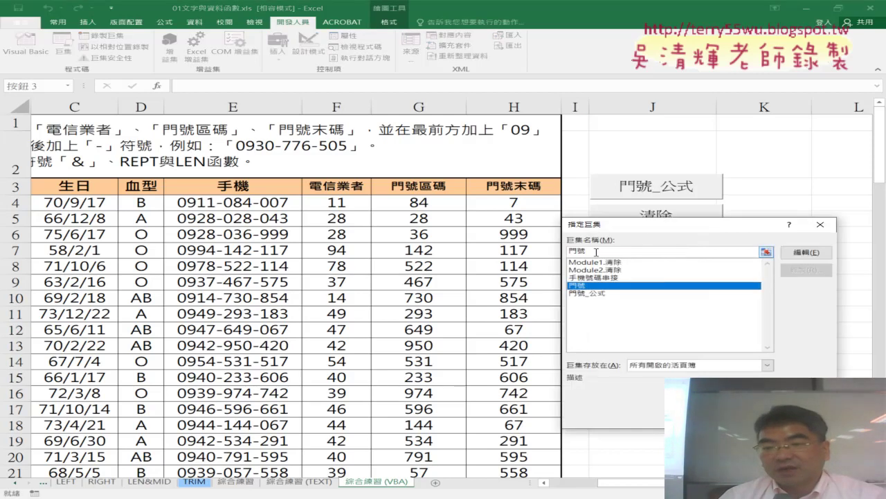
click(631, 285)
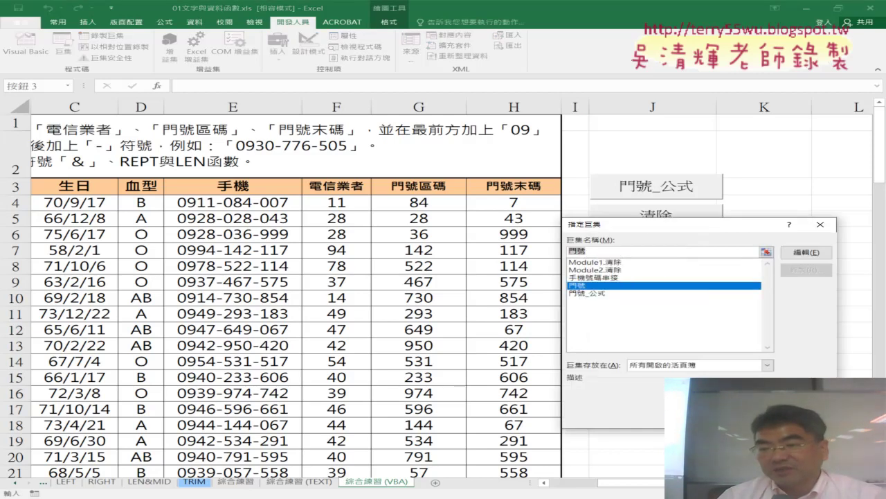
key(Return)
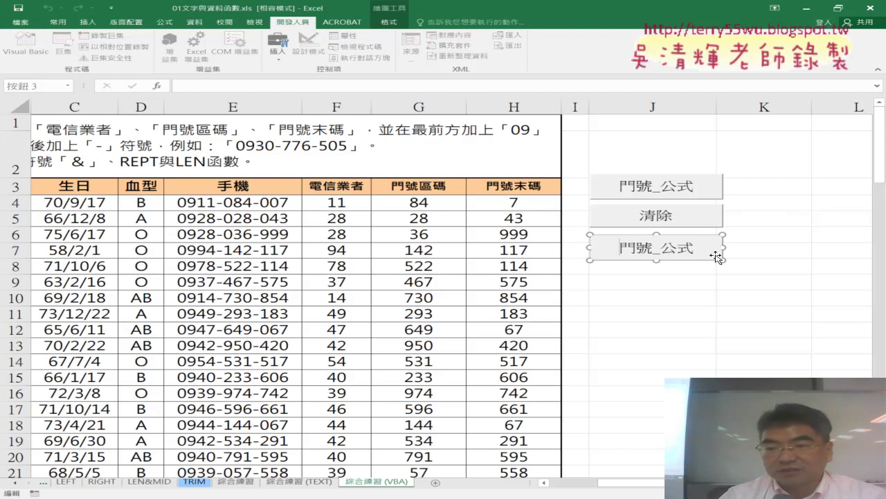
key(BackSpace)
key(BackSpace)
key(BackSpace)
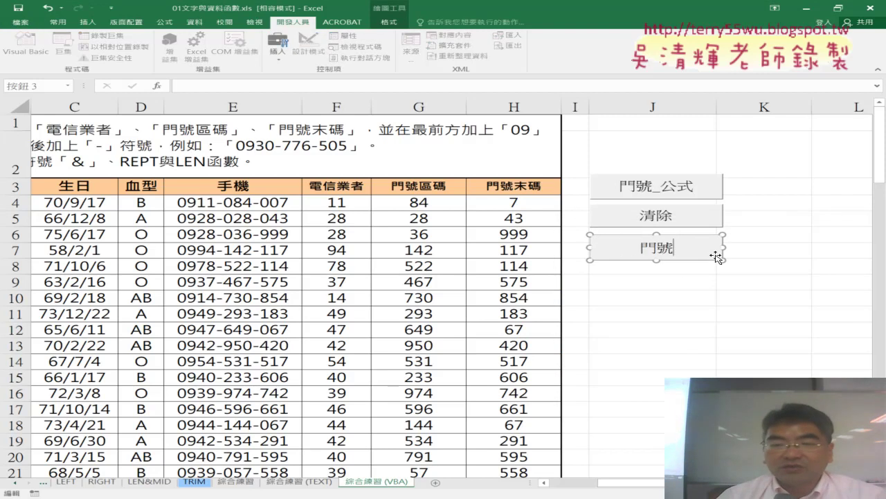
click(764, 329)
click(672, 223)
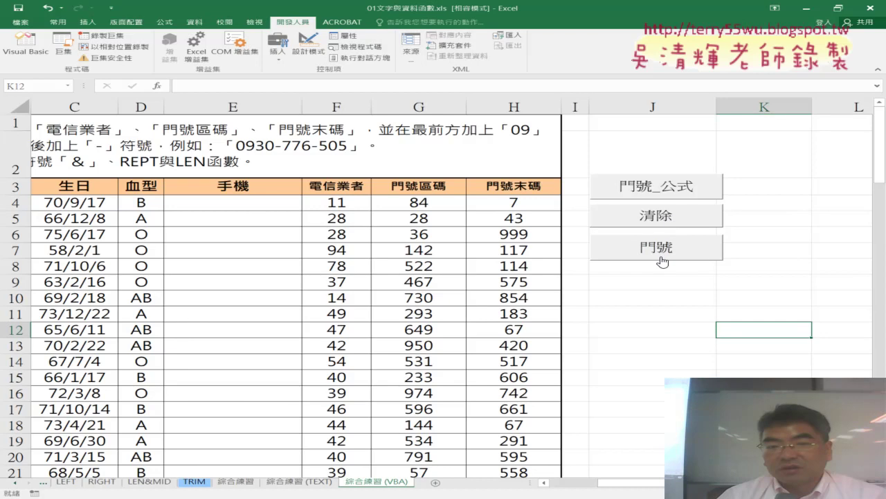
Step: Refill column E with the 門號 button, comparing E4's 門號_公式 formula against 門號's plain value
click(662, 251)
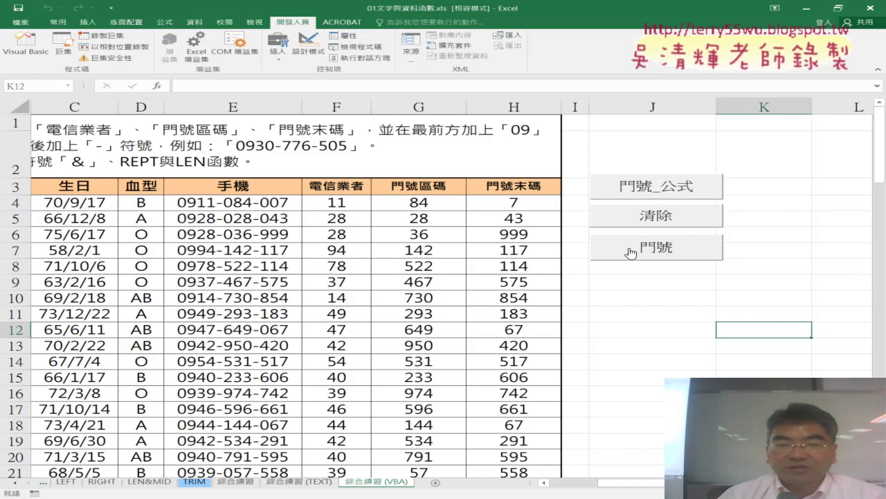
click(257, 205)
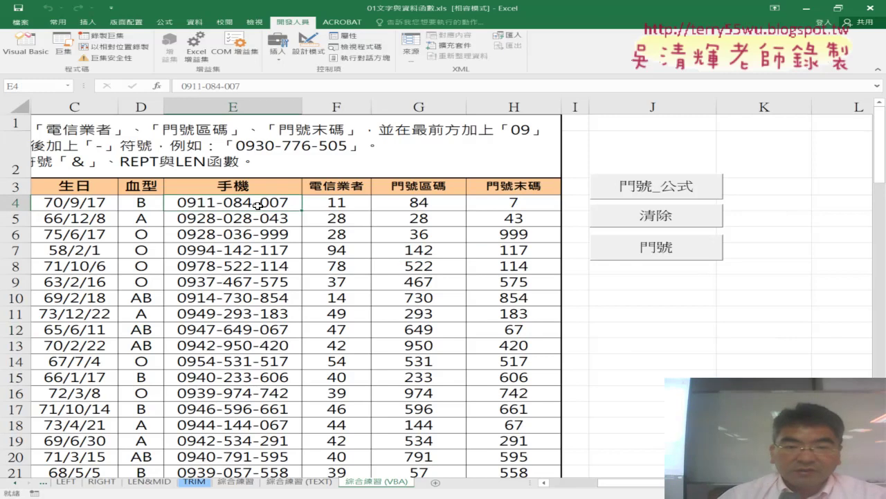
drag(290, 220, 270, 217)
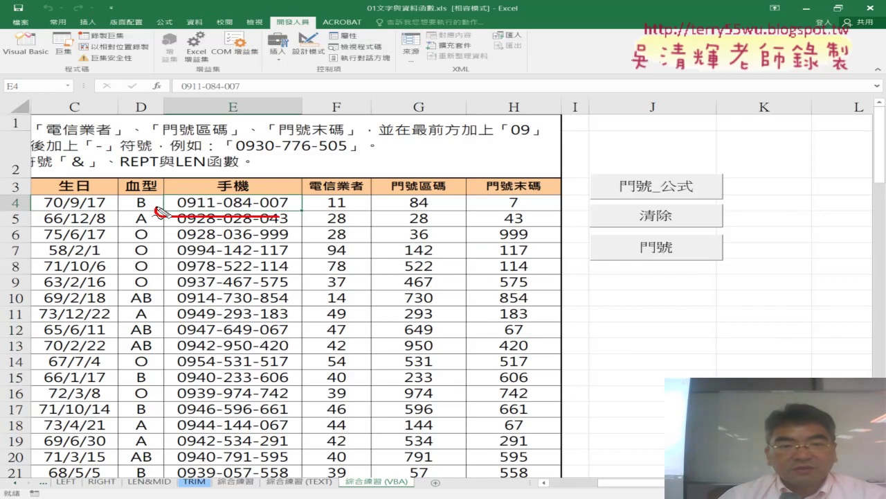
drag(257, 83, 253, 77)
mouse_move(323, 205)
mouse_down()
mouse_move(242, 110)
mouse_move(290, 113)
mouse_up()
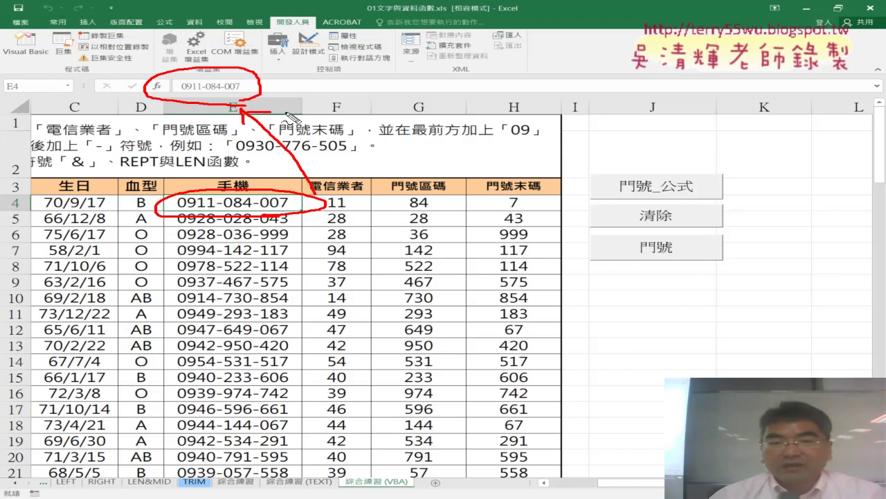
key(Escape)
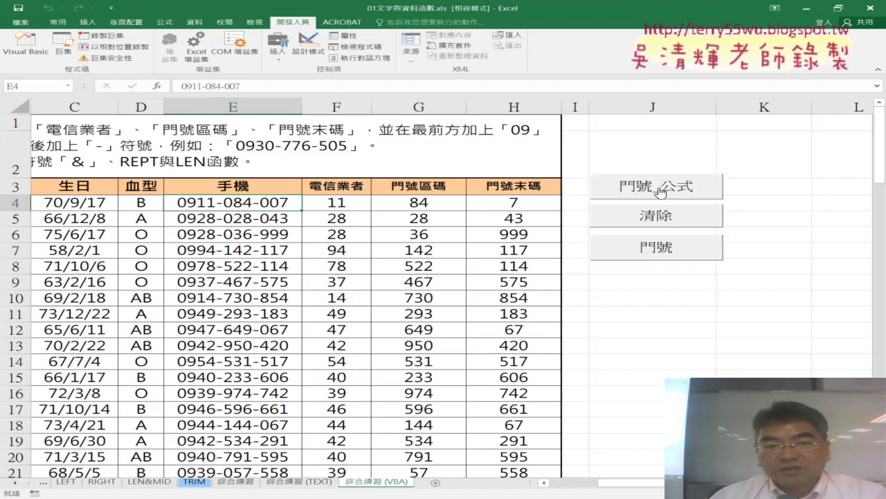
click(661, 192)
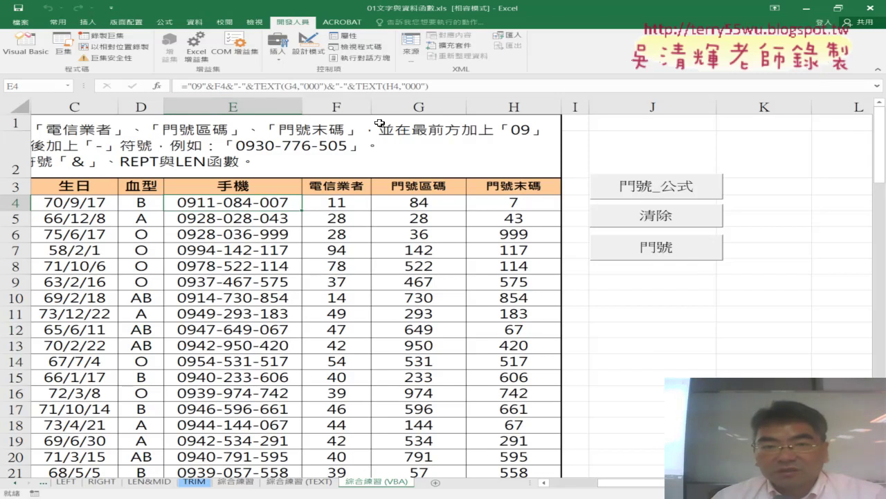
click(632, 245)
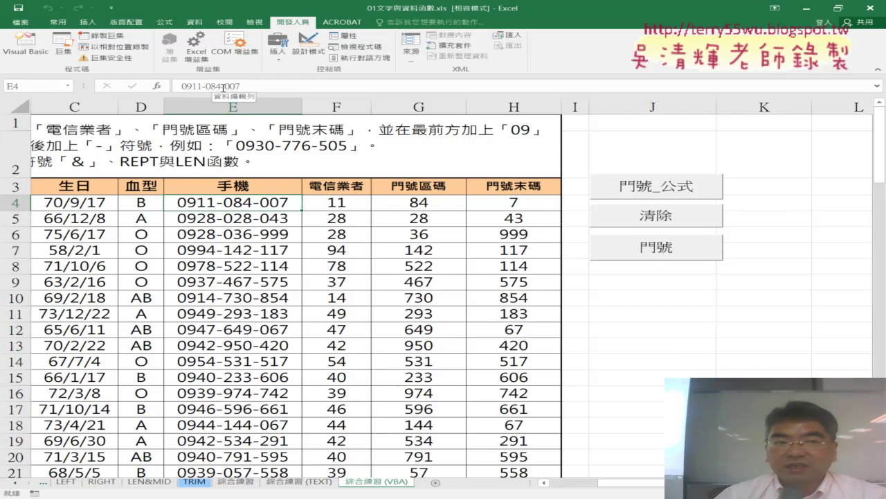
click(25, 43)
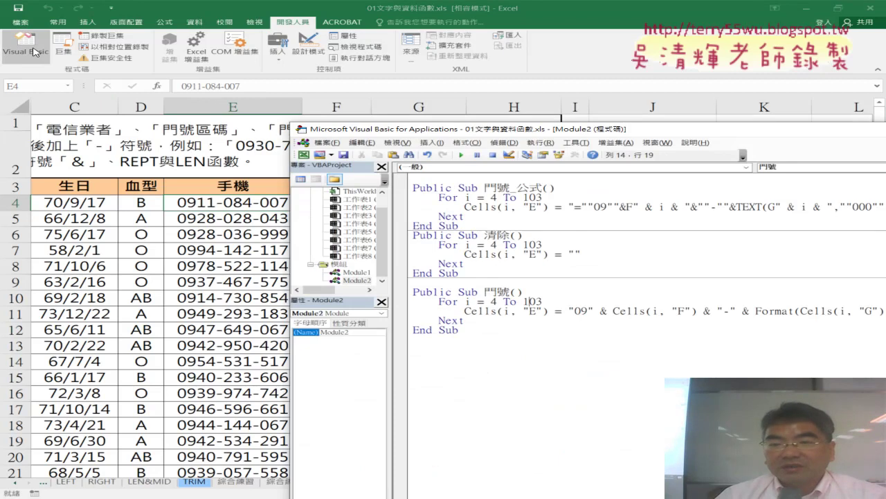
drag(493, 129, 394, 123)
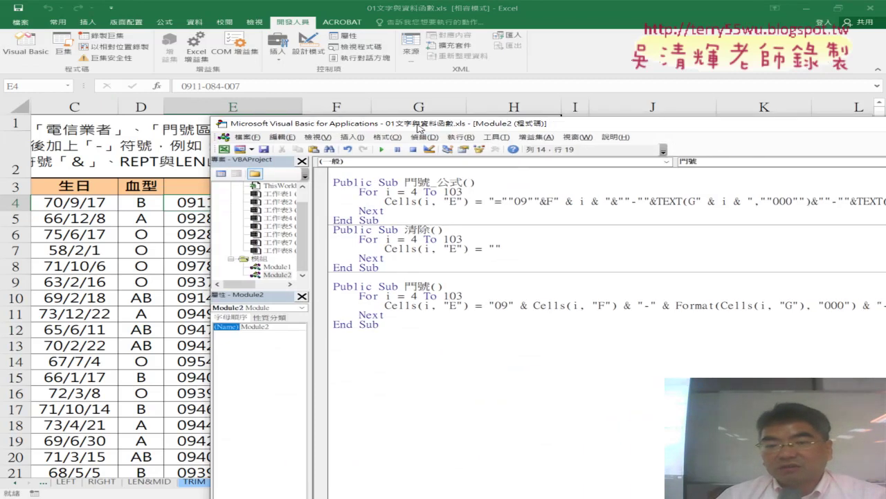
drag(385, 286, 411, 288)
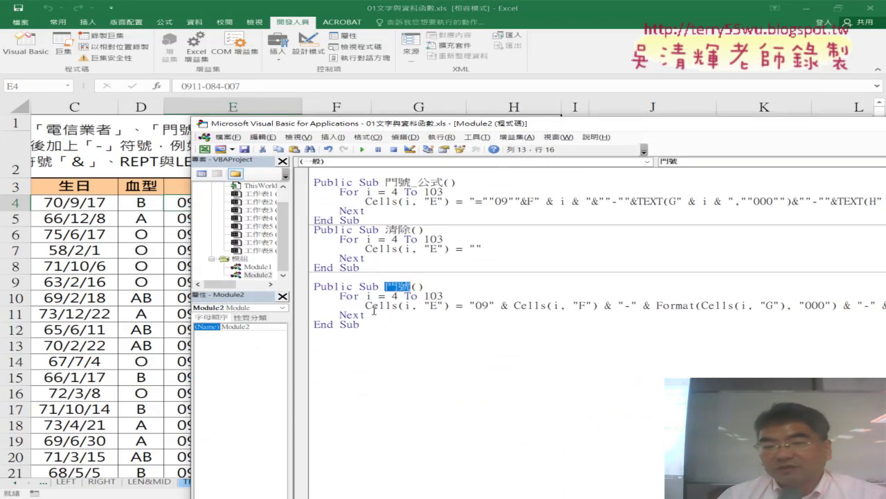
drag(374, 311, 545, 311)
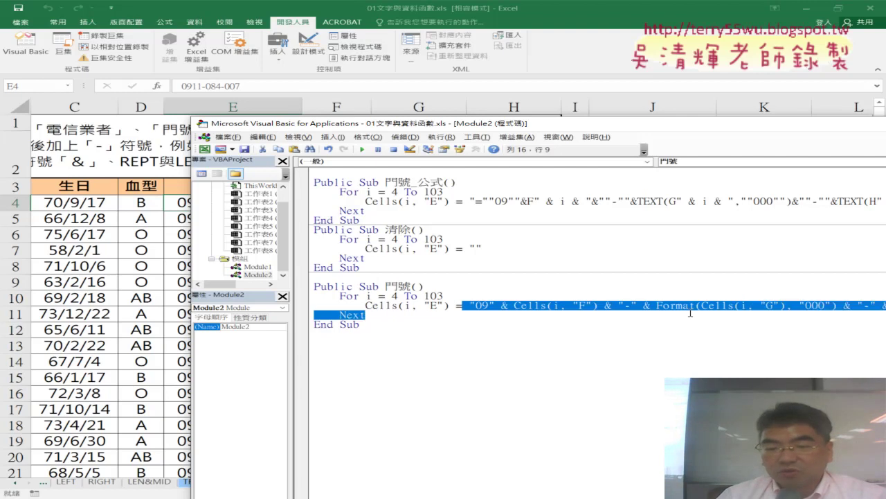
drag(690, 313, 771, 301)
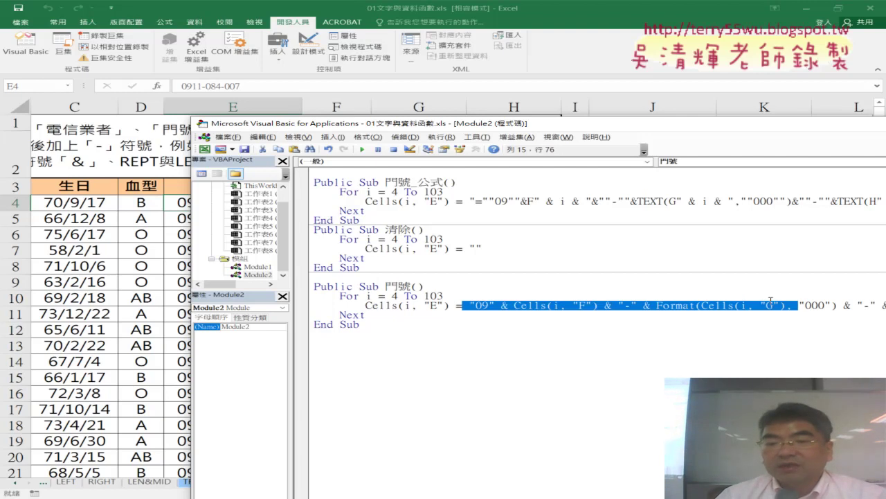
click(407, 305)
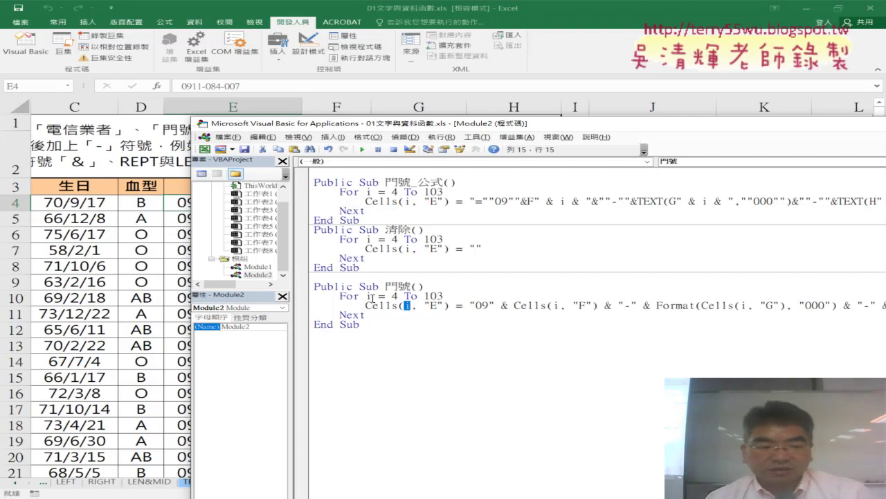